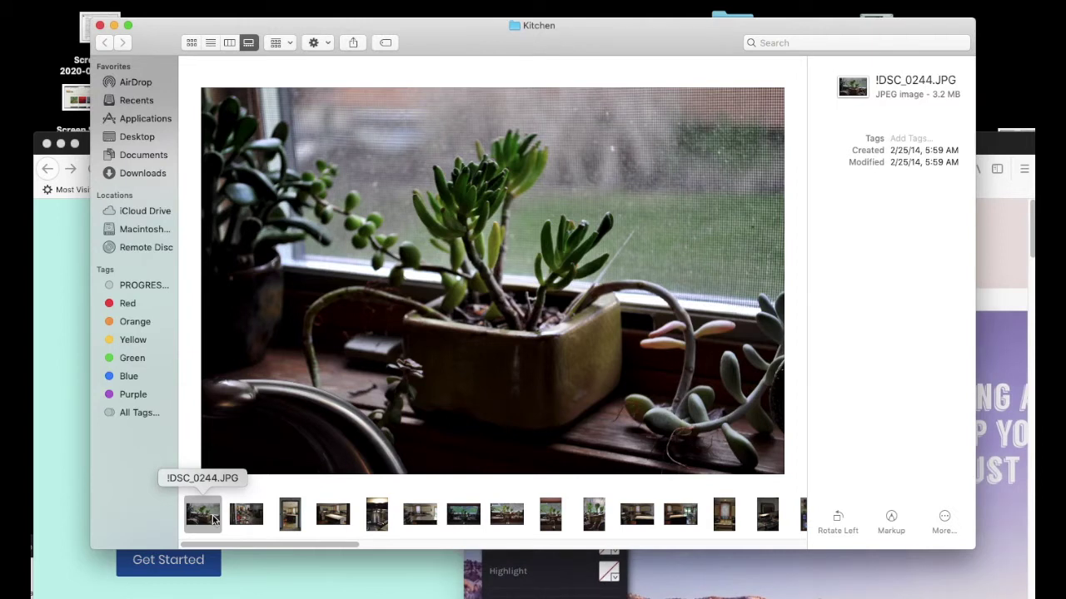
- Preview the first photos in the Kitchen folder up to DSC_0242.JPG and return to the open-refrigerator photo !DSC_0259.JPG
{"action": "key", "text": "Right"}
{"action": "key", "text": "Right"}
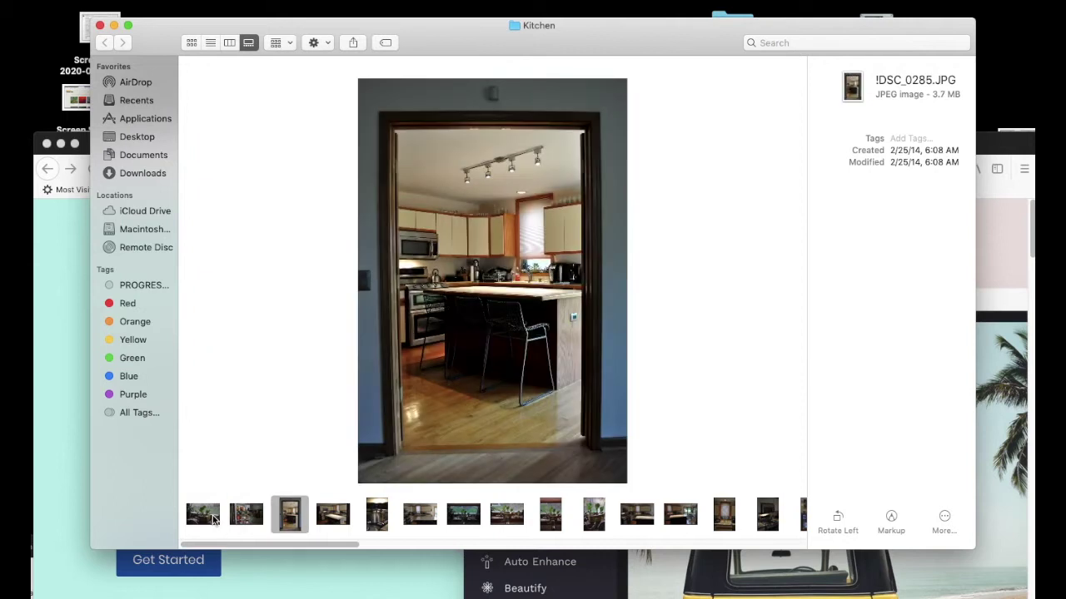
{"action": "key", "text": "Right"}
{"action": "key", "text": "Right"}
{"action": "key", "text": "Right"}
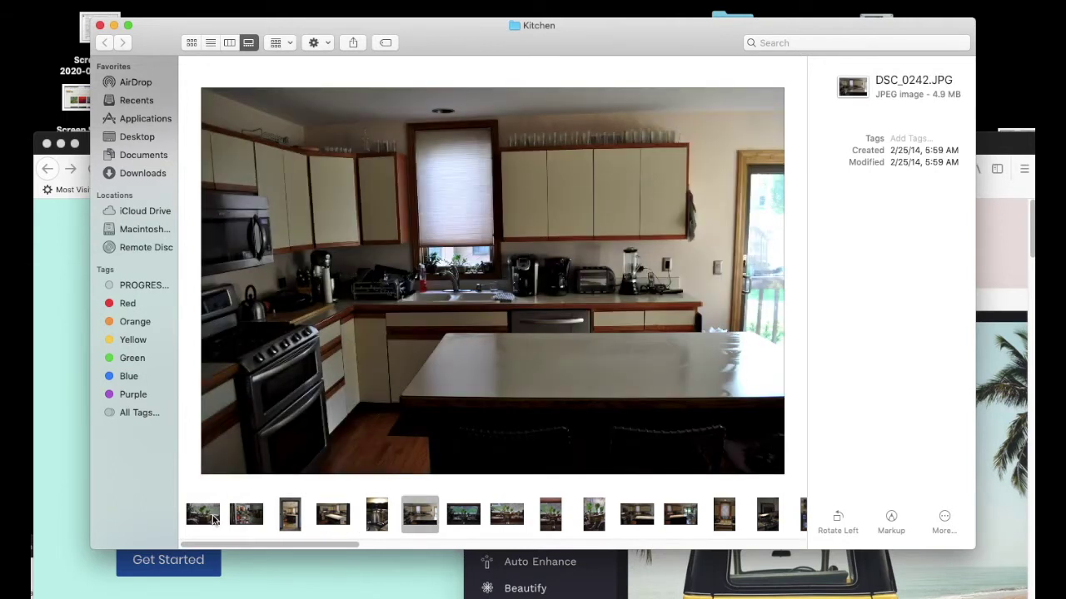
{"action": "key", "text": "Left"}
{"action": "key", "text": "Left"}
{"action": "key", "text": "Left"}
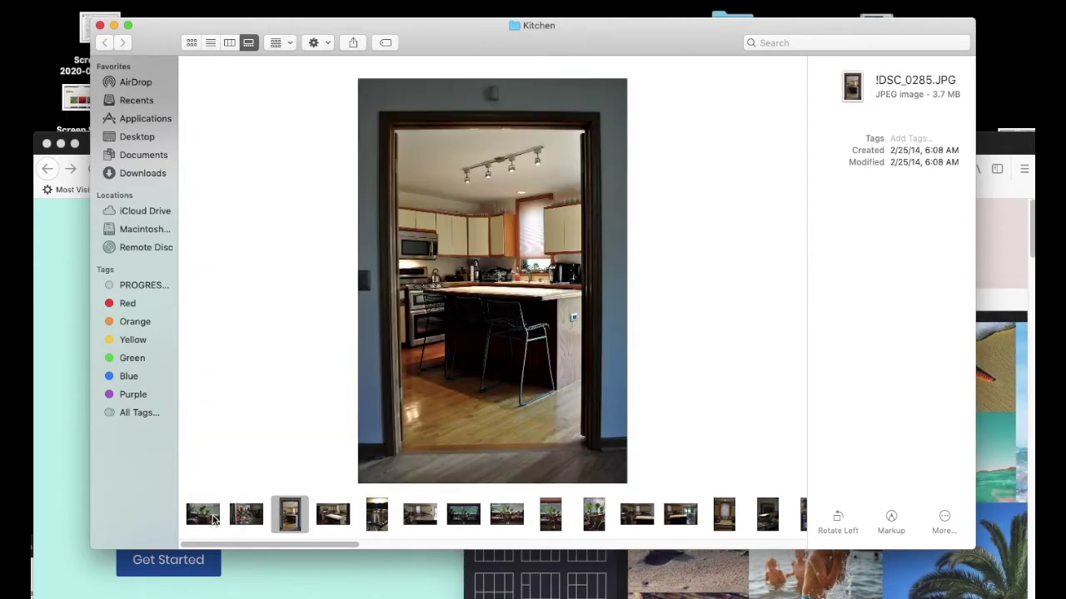
{"action": "key", "text": "Left"}
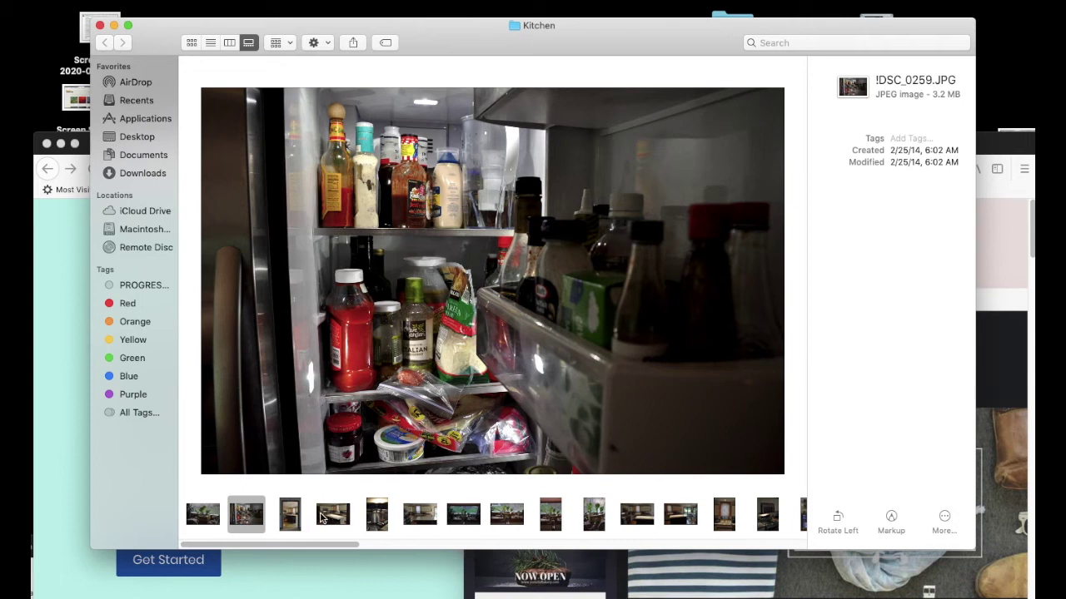
- Review the photos following !DSC_0259.JPG, through the kitchen and windowsill plant shots up to DSC_0247.JPG
{"action": "key", "text": "Right"}
{"action": "key", "text": "Right"}
{"action": "key", "text": "Right"}
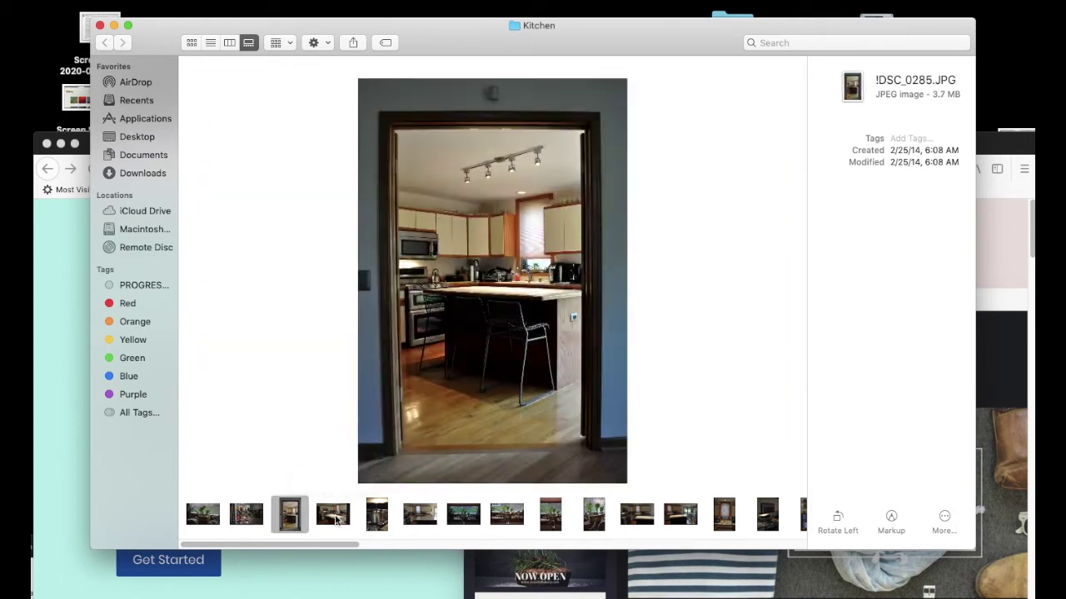
{"action": "key", "text": "Right"}
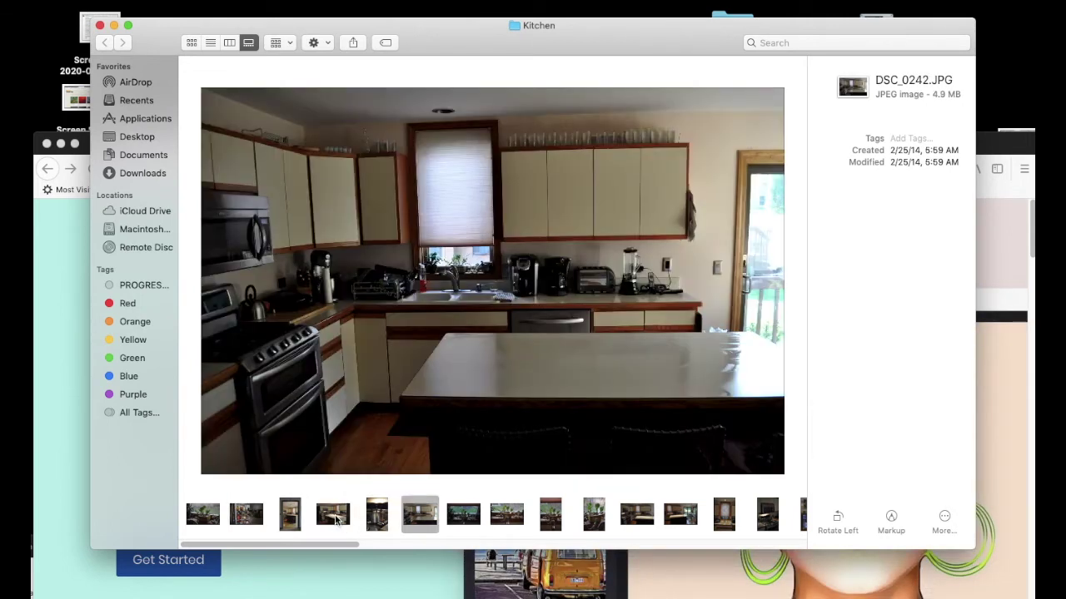
{"action": "key", "text": "Right"}
{"action": "key", "text": "Right"}
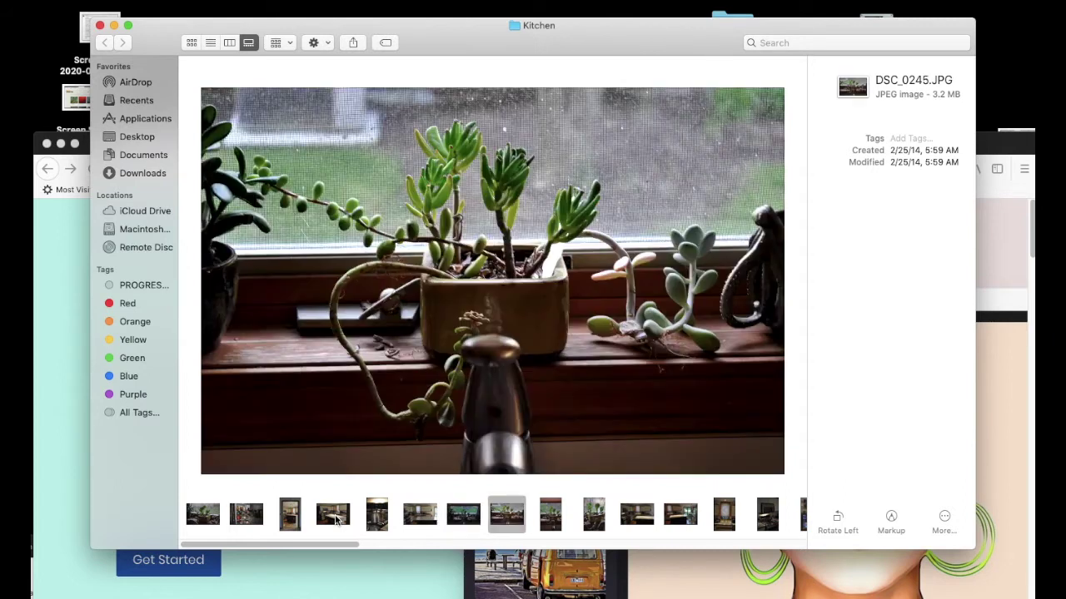
{"action": "key", "text": "Right"}
{"action": "key", "text": "Right"}
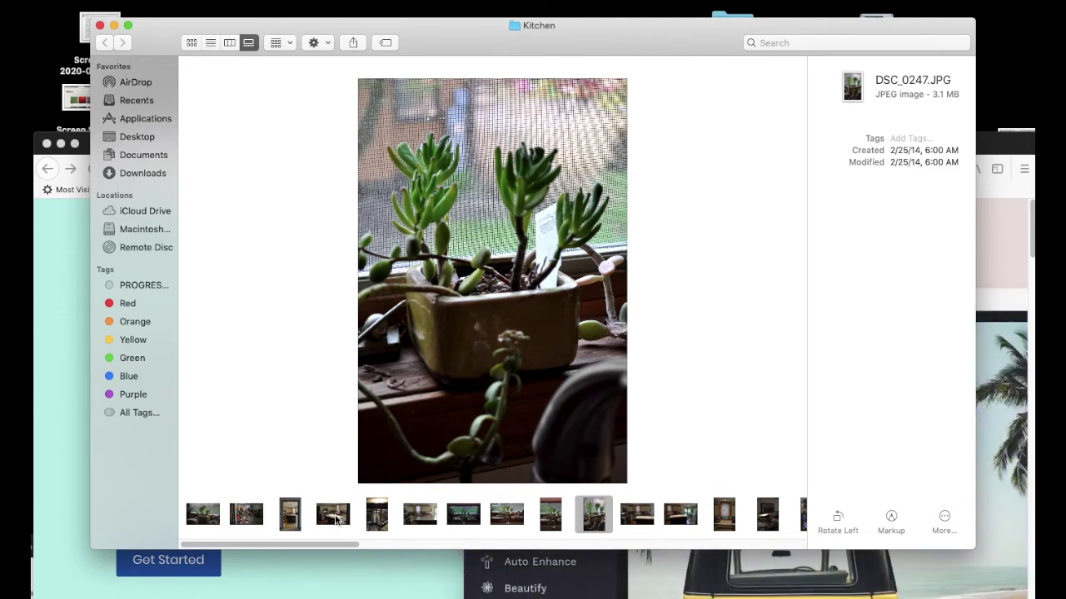
- Compare the kitchen island photos DSC_0248.JPG and DSC_0249.JPG, and continue past the window shot to the stove photo DSC_0251.JPG
{"action": "key", "text": "Right"}
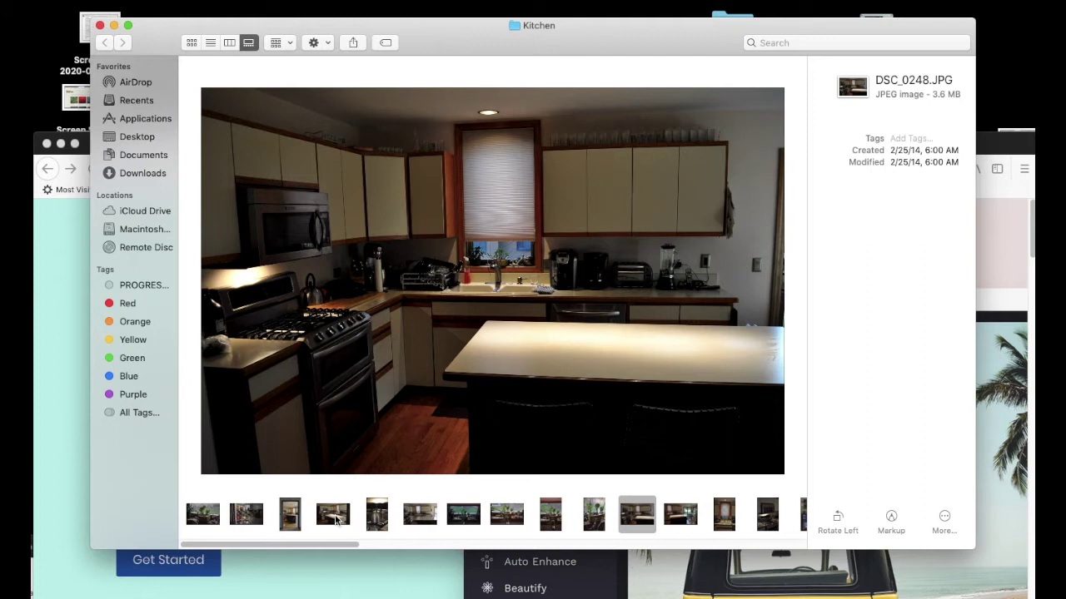
{"action": "key", "text": "Right"}
{"action": "key", "text": "Right"}
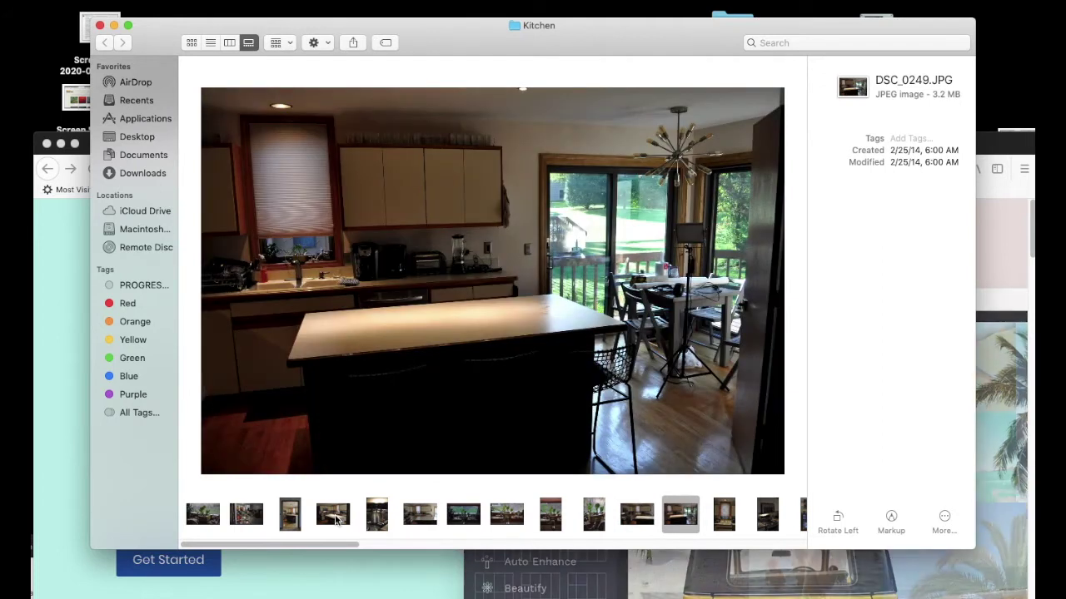
{"action": "key", "text": "Left"}
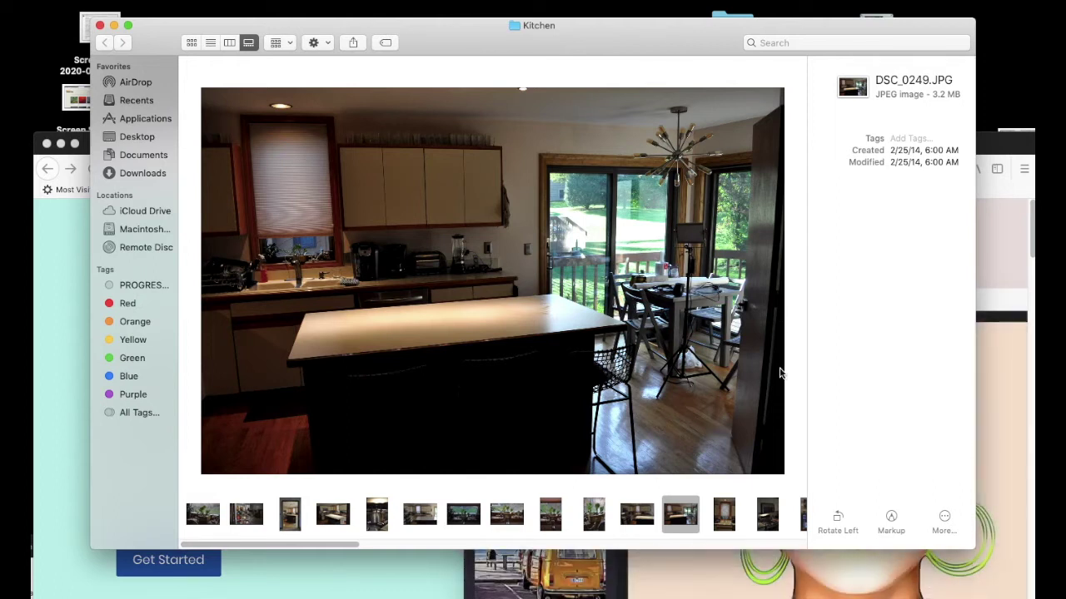
{"action": "key", "text": "Right"}
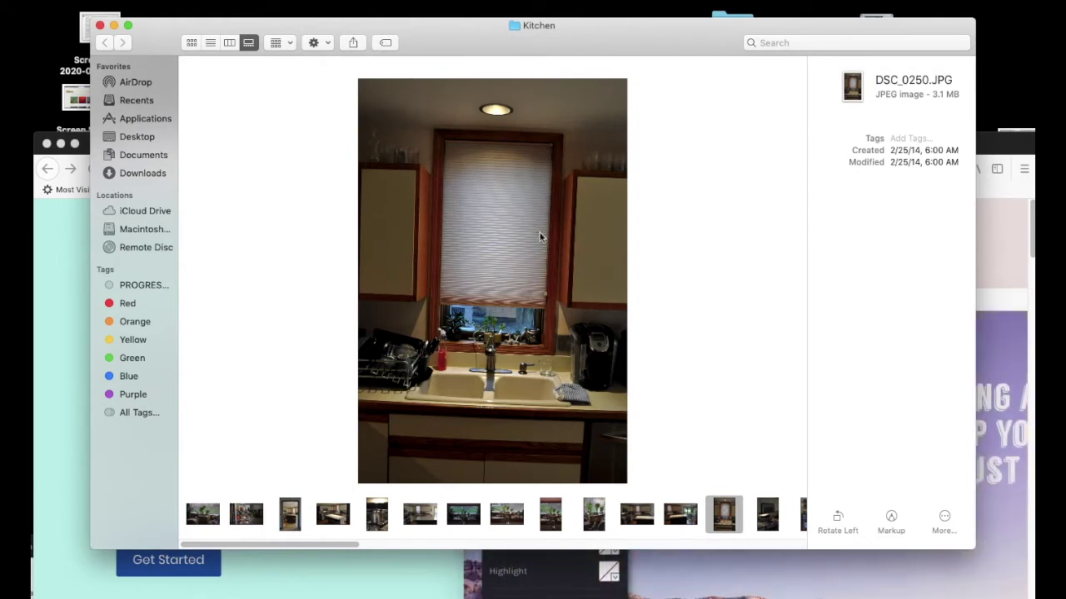
{"action": "key", "text": "Right"}
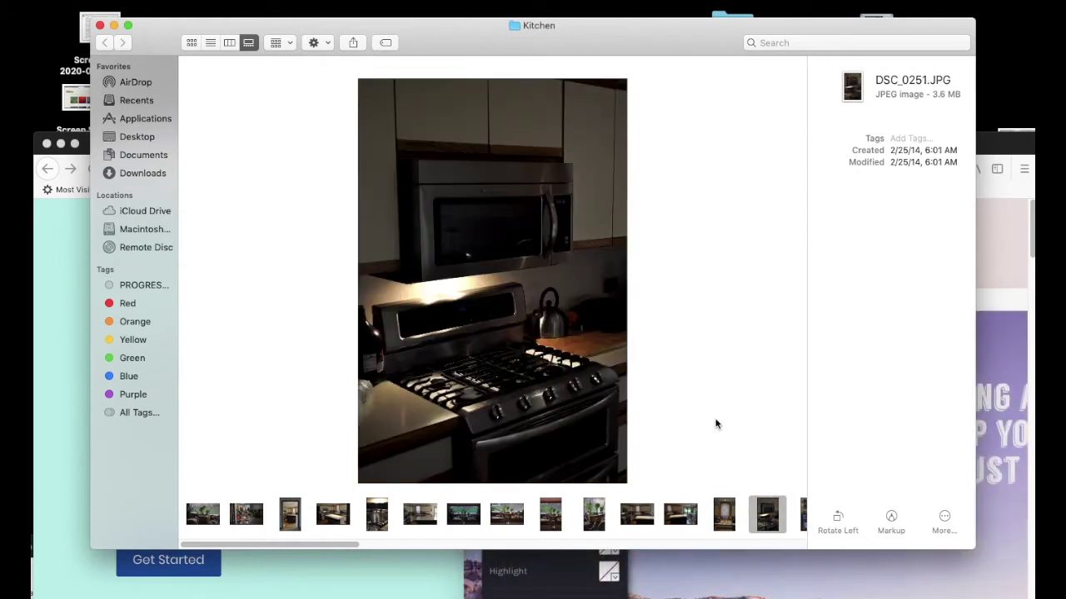
- Examine the series of refrigerator photos starting at DSC_0252.JPG and continue to the hallway photo DSC_0264.JPG
{"action": "key", "text": "Right"}
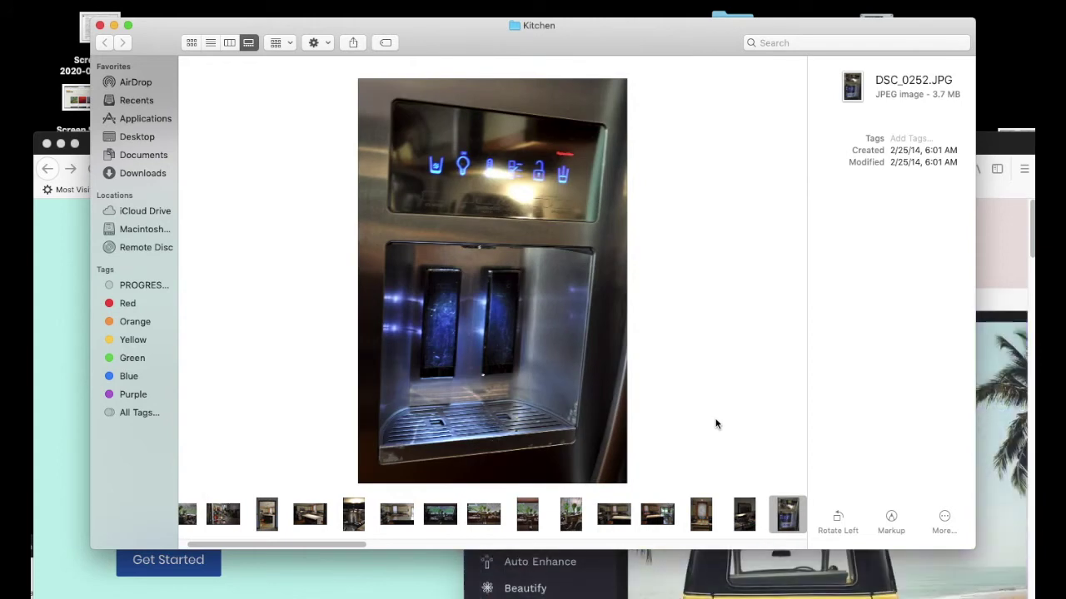
{"action": "key", "text": "Right"}
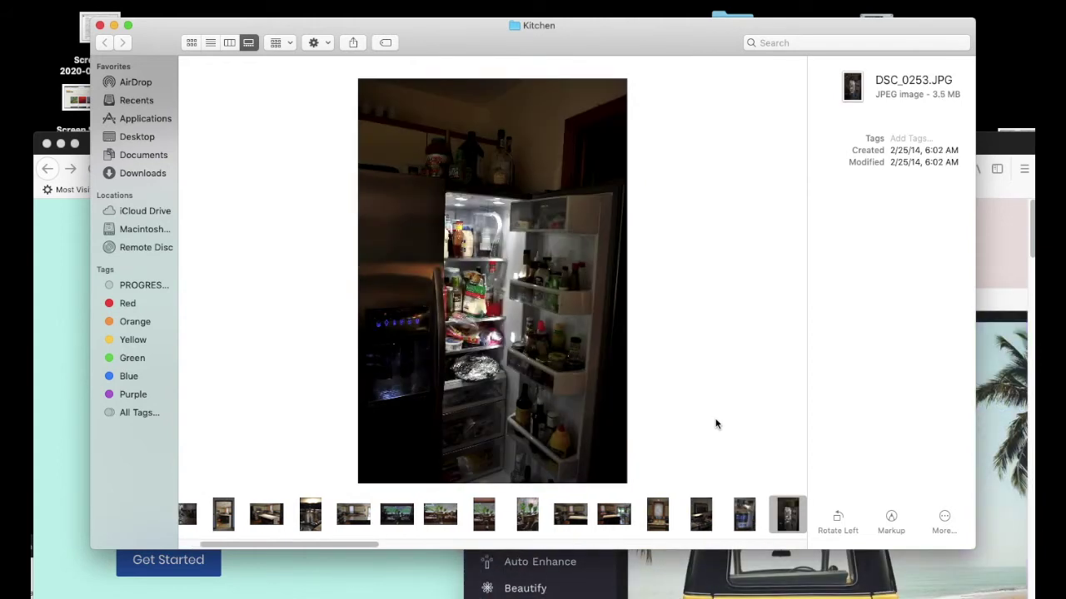
{"action": "key", "text": "Right"}
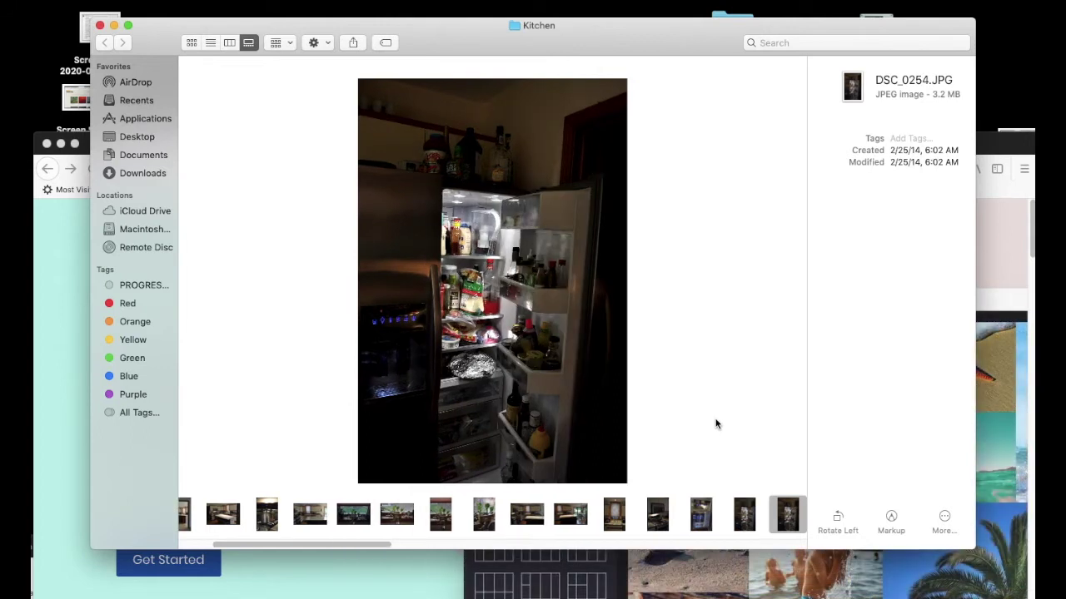
{"action": "key", "text": "Right"}
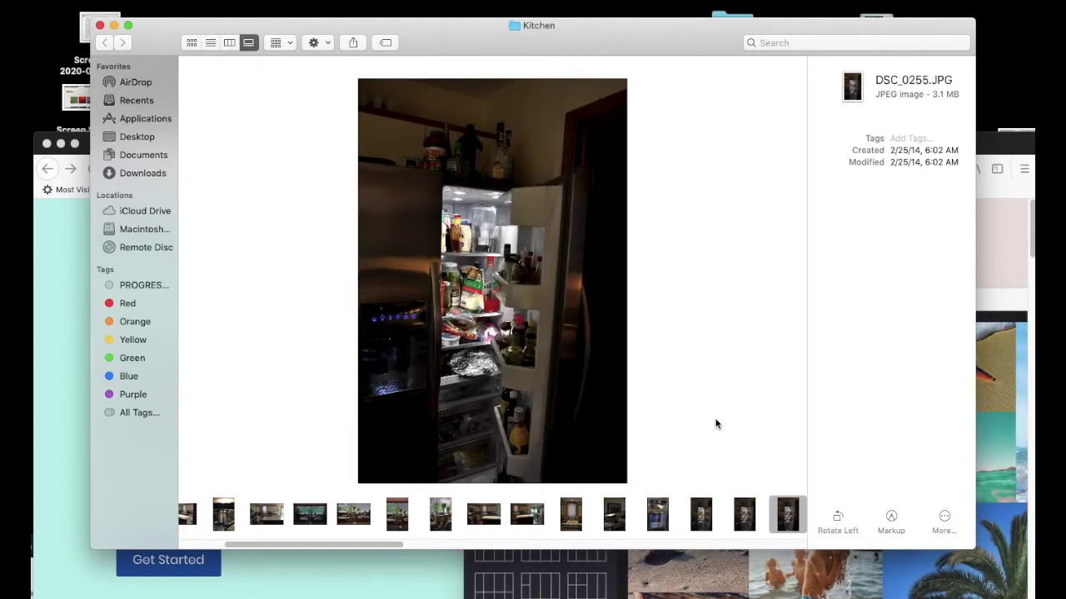
{"action": "key", "text": "Right"}
{"action": "key", "text": "Right"}
{"action": "key", "text": "Right"}
{"action": "key", "text": "Right"}
{"action": "key", "text": "Right"}
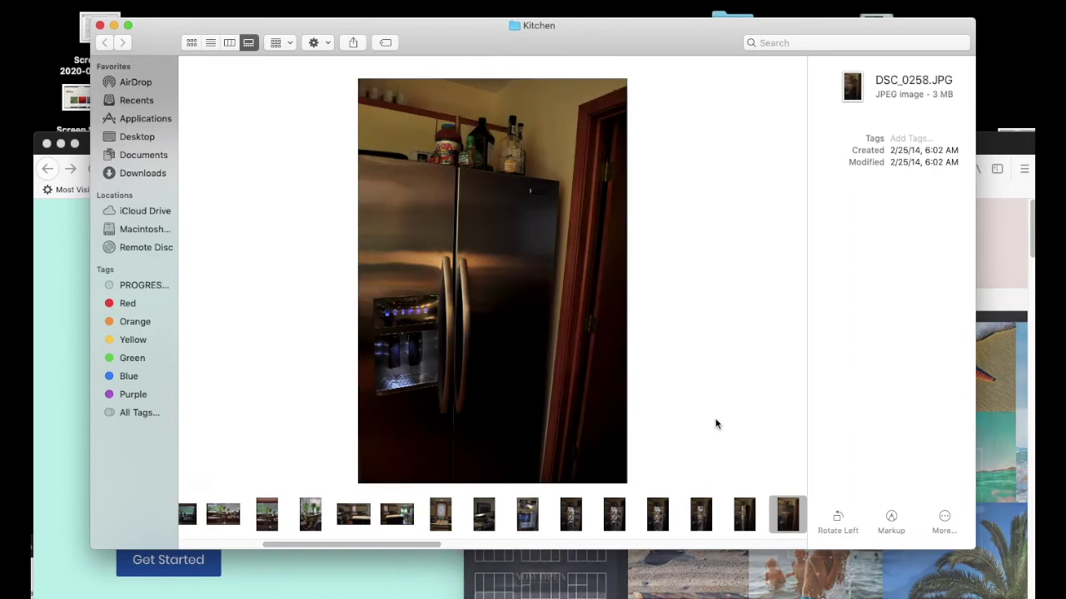
{"action": "key", "text": "Right"}
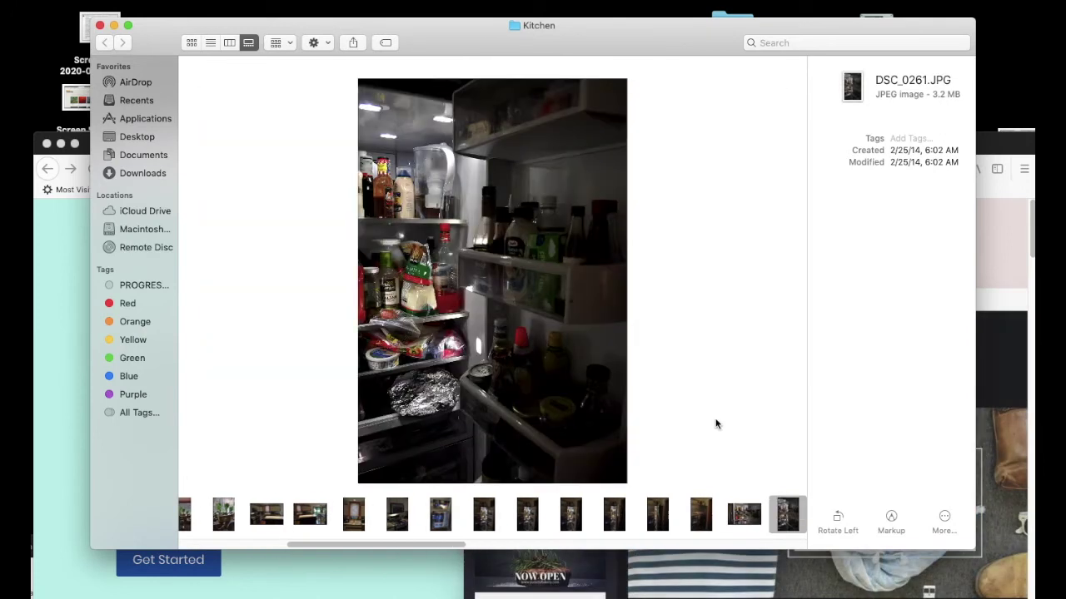
{"action": "key", "text": "Right"}
{"action": "key", "text": "Right"}
{"action": "key", "text": "Right"}
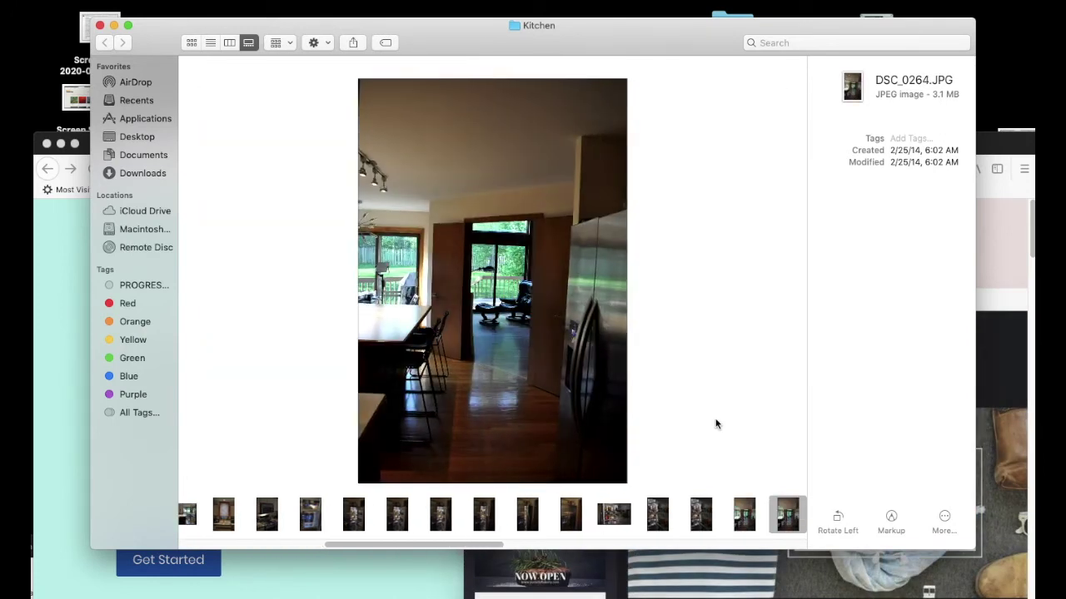
- View the countertop appliance photos from DSC_0265.JPG on, up to the ceiling light photo DSC_0269.JPG
{"action": "key", "text": "Right"}
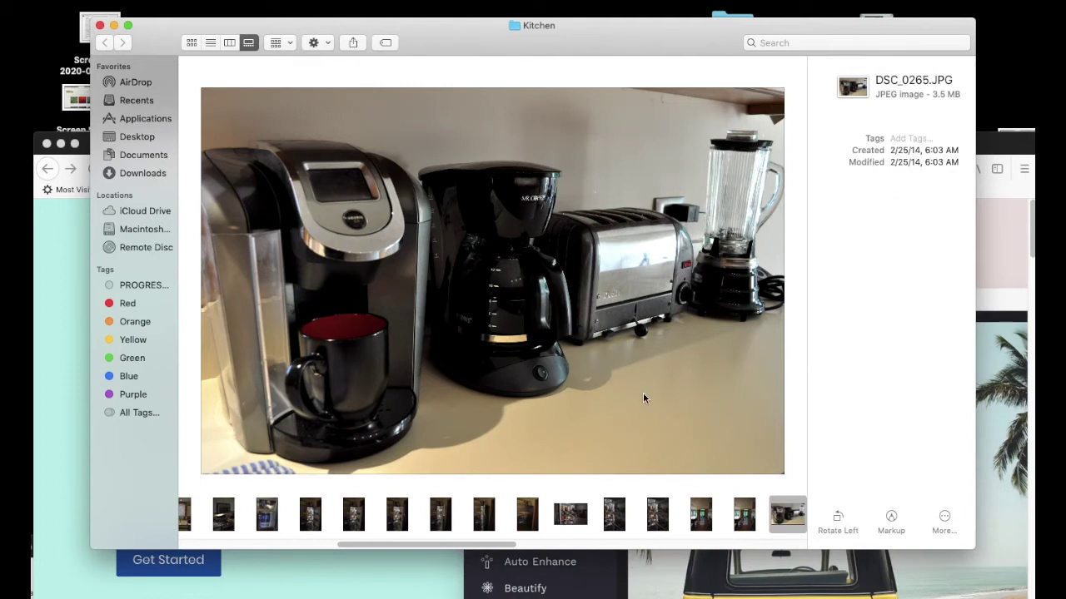
{"action": "key", "text": "Right"}
{"action": "key", "text": "Right"}
{"action": "key", "text": "Right"}
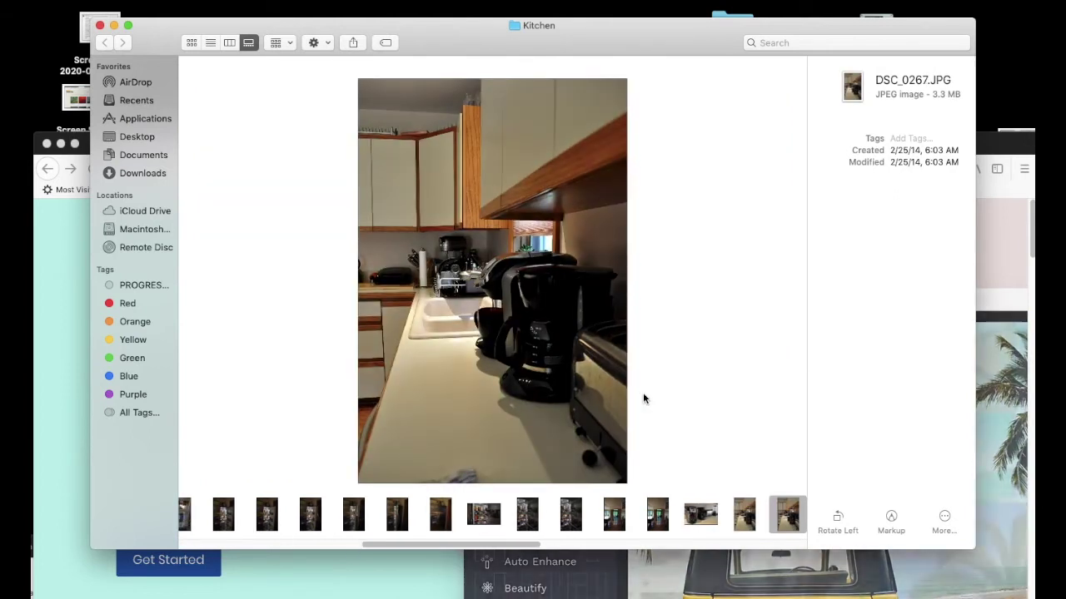
{"action": "key", "text": "Right"}
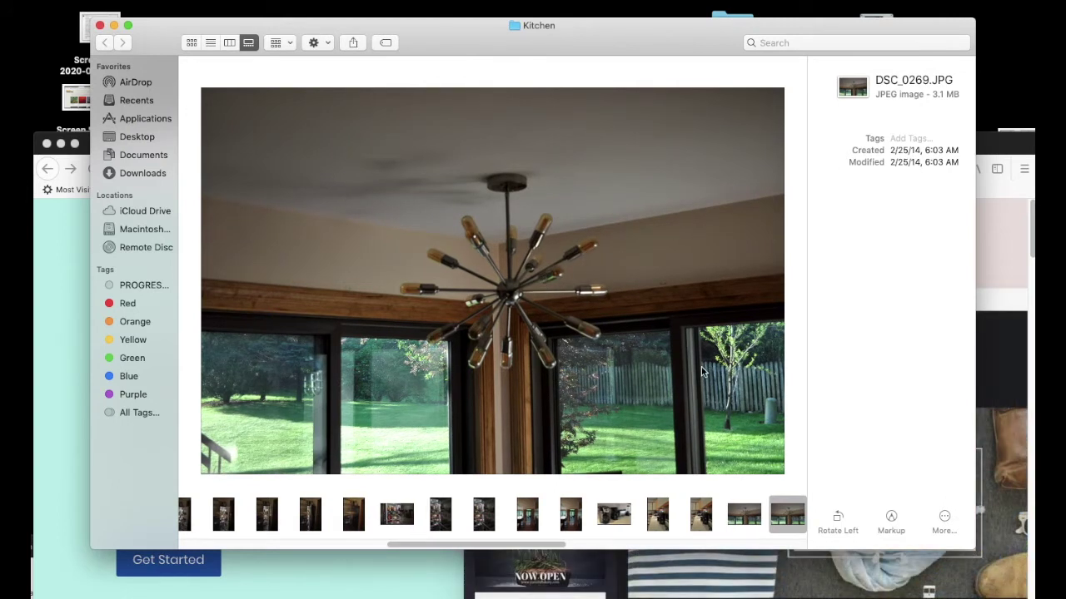
- Examine the open drawer and cupboard photos from DSC_0270.JPG through DSC_0276.JPG
{"action": "key", "text": "Right"}
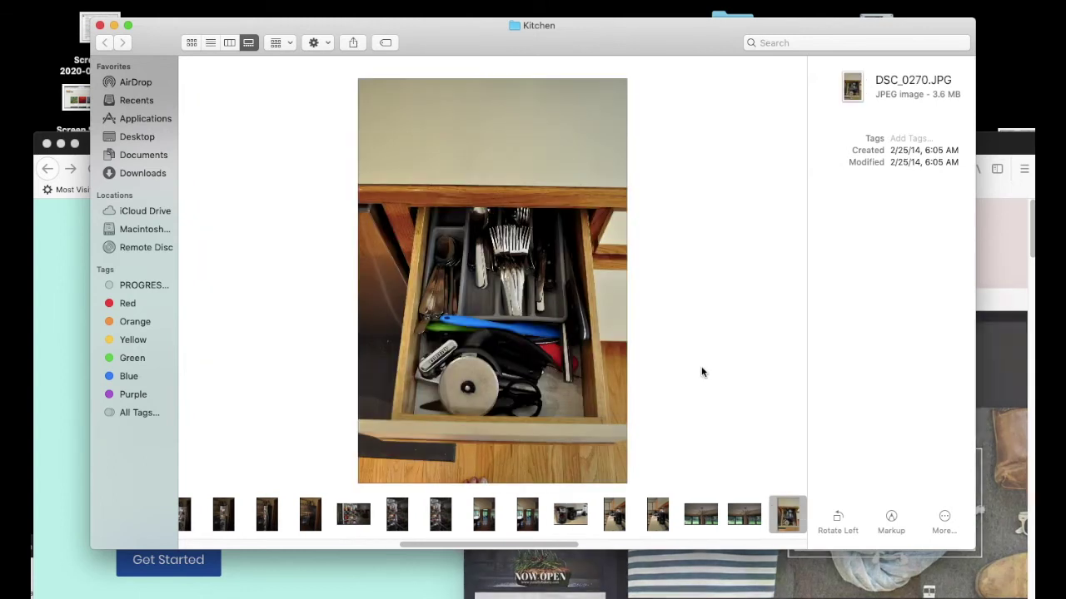
{"action": "key", "text": "Right"}
{"action": "key", "text": "Right"}
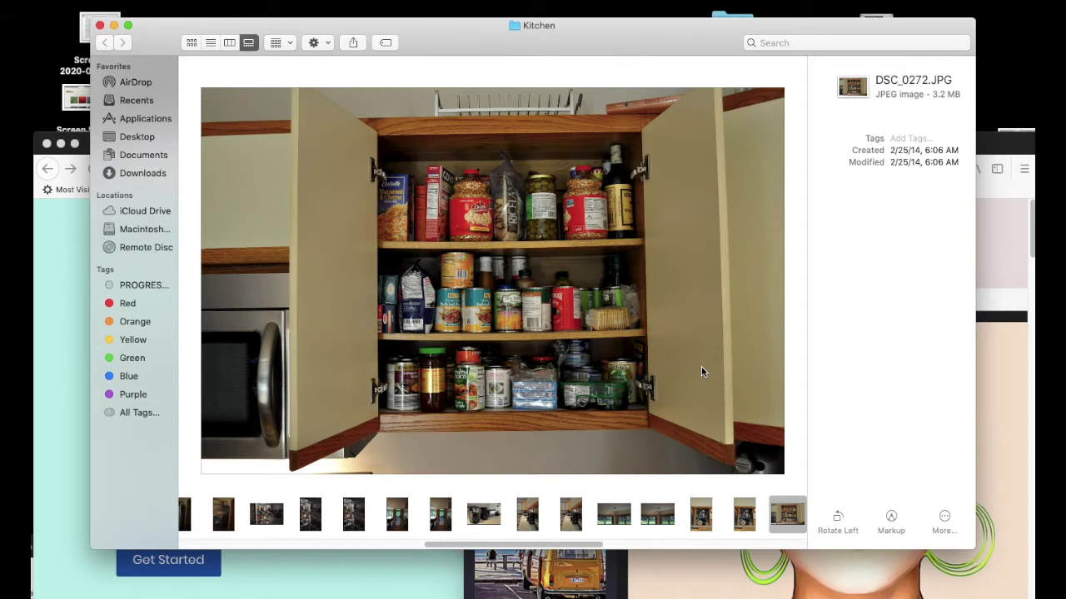
{"action": "key", "text": "Right"}
{"action": "key", "text": "Right"}
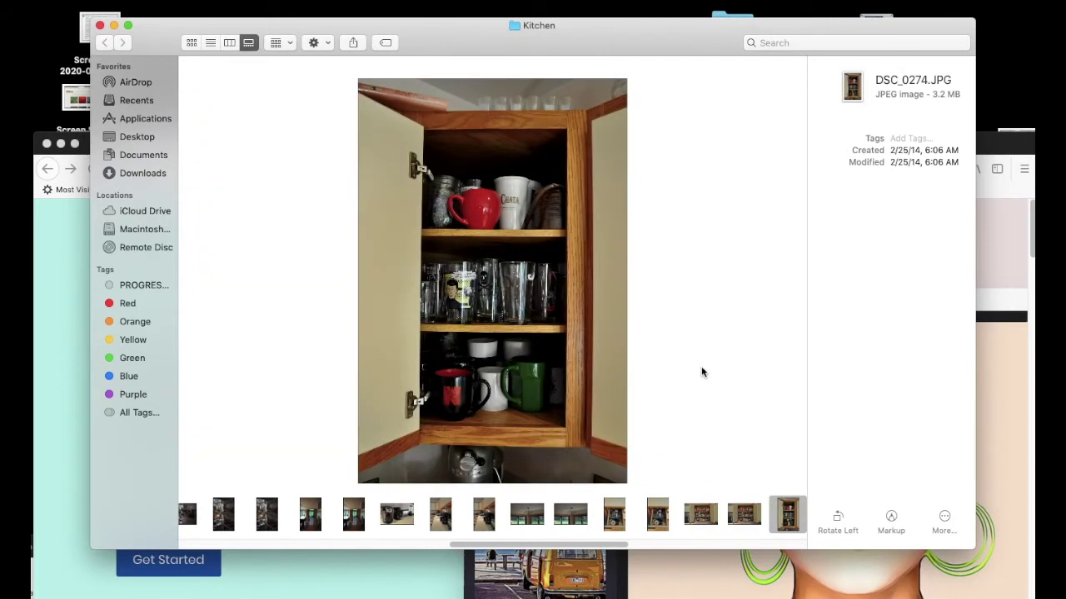
{"action": "key", "text": "Right"}
{"action": "key", "text": "Right"}
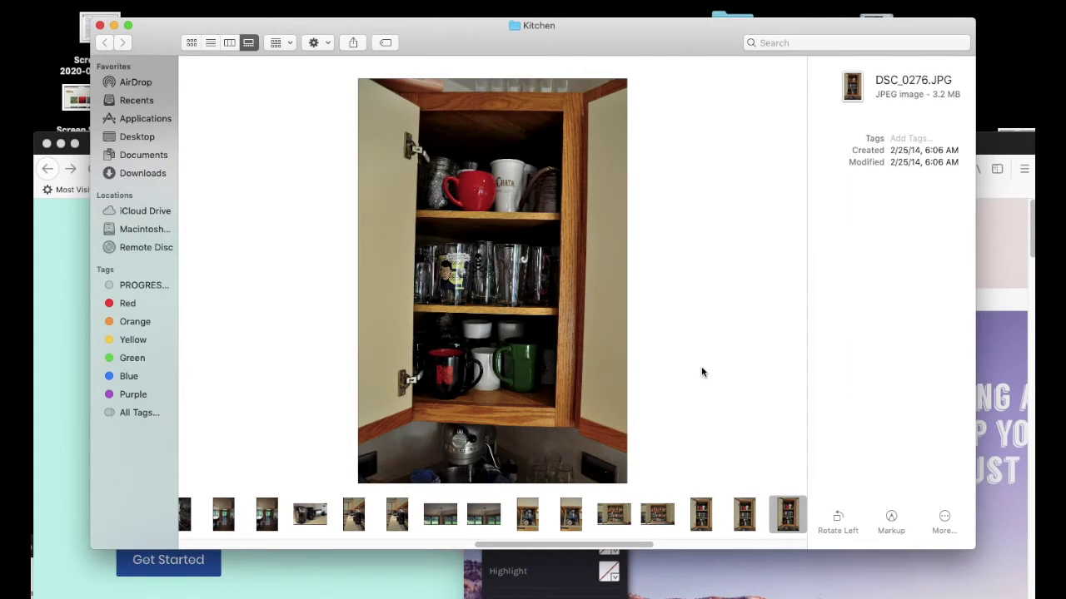
- Review the coffee mug photos starting at DSC_0277.JPG and continue to the kitchen doorway photo DSC_0283.JPG
{"action": "key", "text": "Right"}
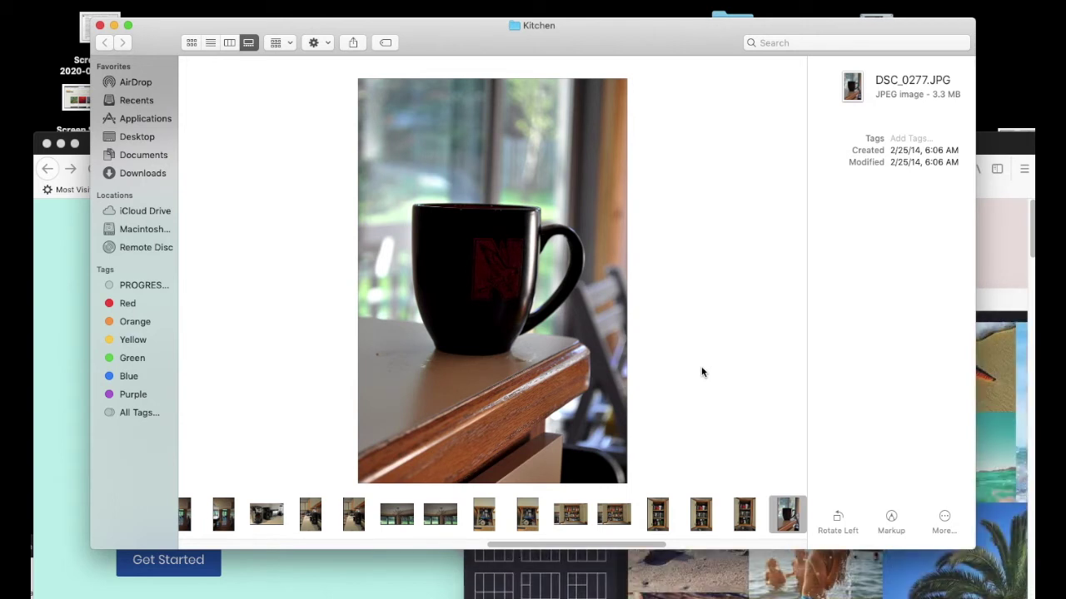
{"action": "key", "text": "Right"}
{"action": "key", "text": "Right"}
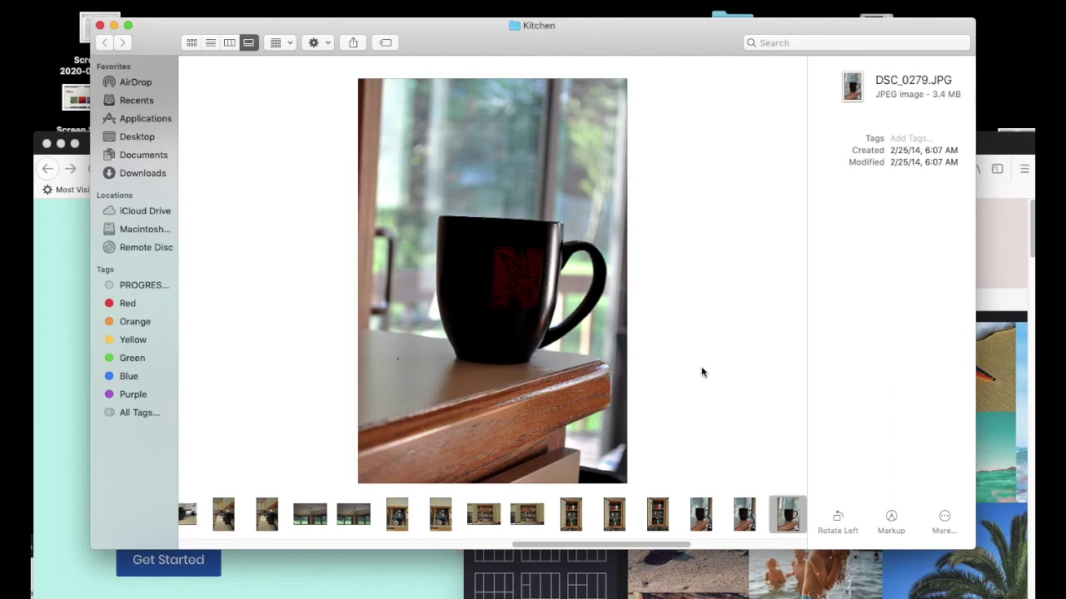
{"action": "key", "text": "Right"}
{"action": "key", "text": "Right"}
{"action": "key", "text": "Right"}
{"action": "key", "text": "Right"}
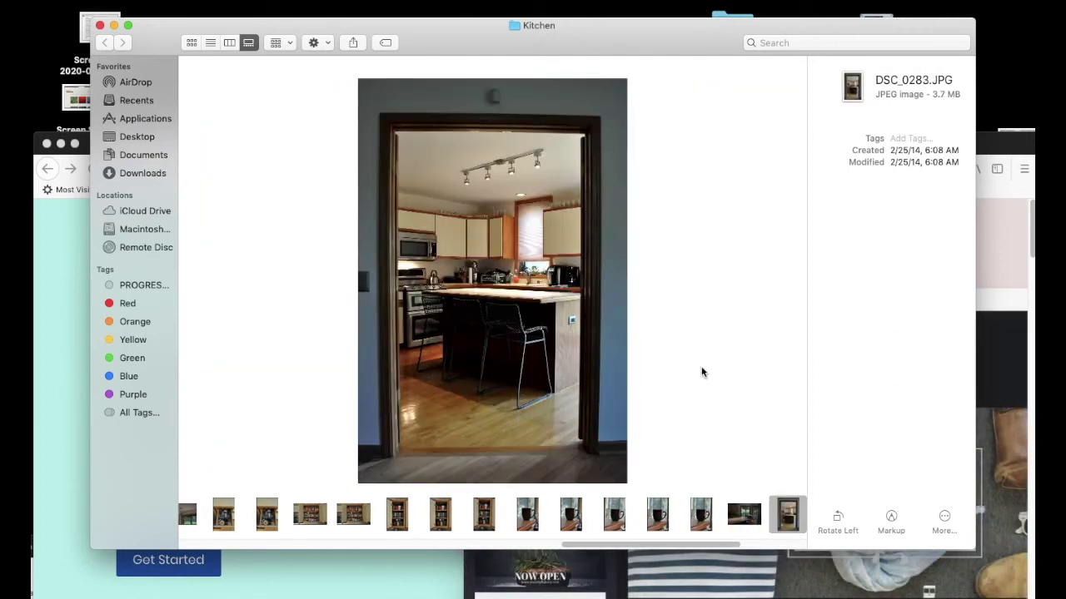
- View the remaining photos from the doorway shot DSC_0284.JPG, past the kettle, to the stove knob photo DSC_0291.JPG
{"action": "key", "text": "Right"}
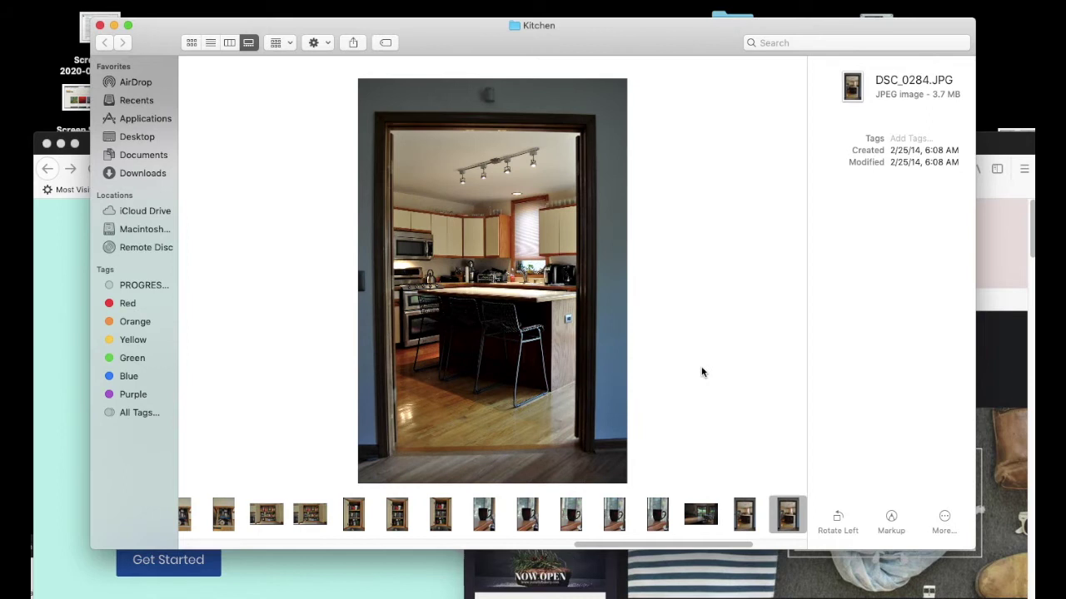
{"action": "key", "text": "Right"}
{"action": "key", "text": "Right"}
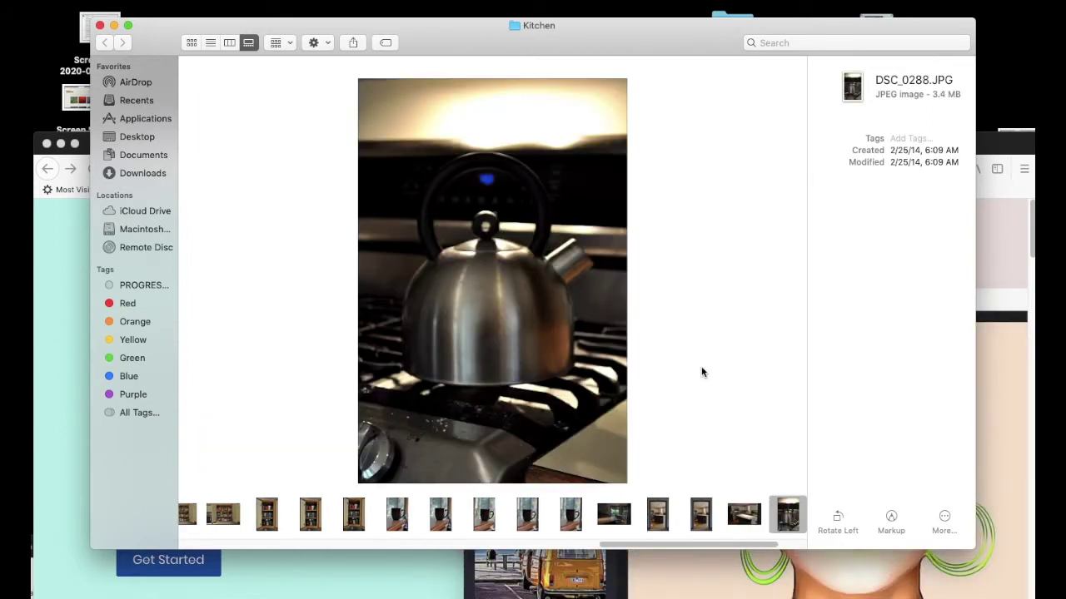
{"action": "key", "text": "Right"}
{"action": "key", "text": "Right"}
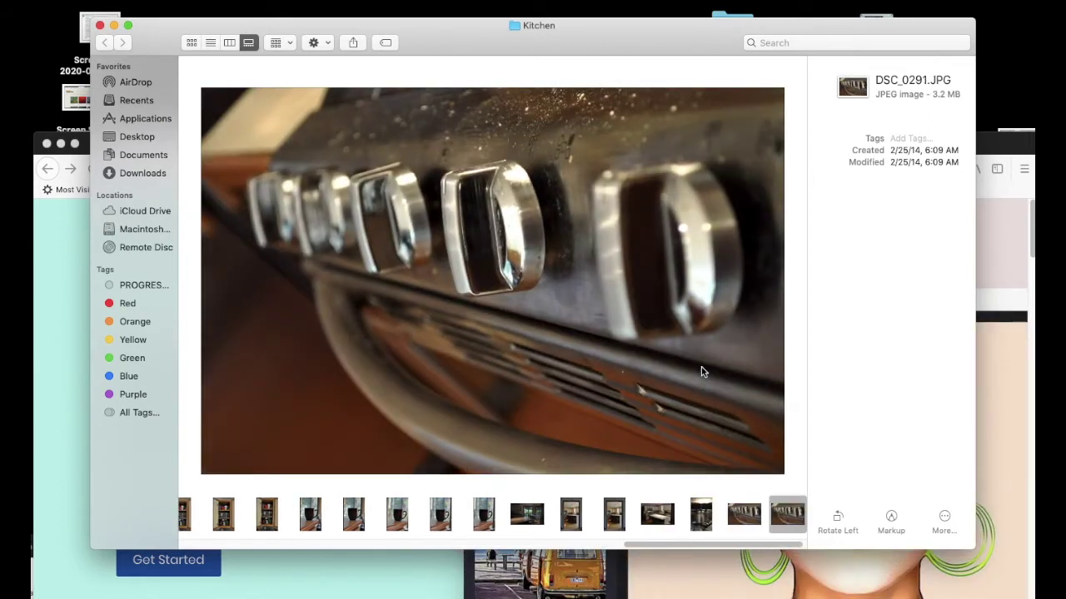
- Go back from the stove knob photos, past the kettle, to the kitchen doorway photo DSC_0283.JPG
{"action": "key", "text": "Left"}
{"action": "key", "text": "Left"}
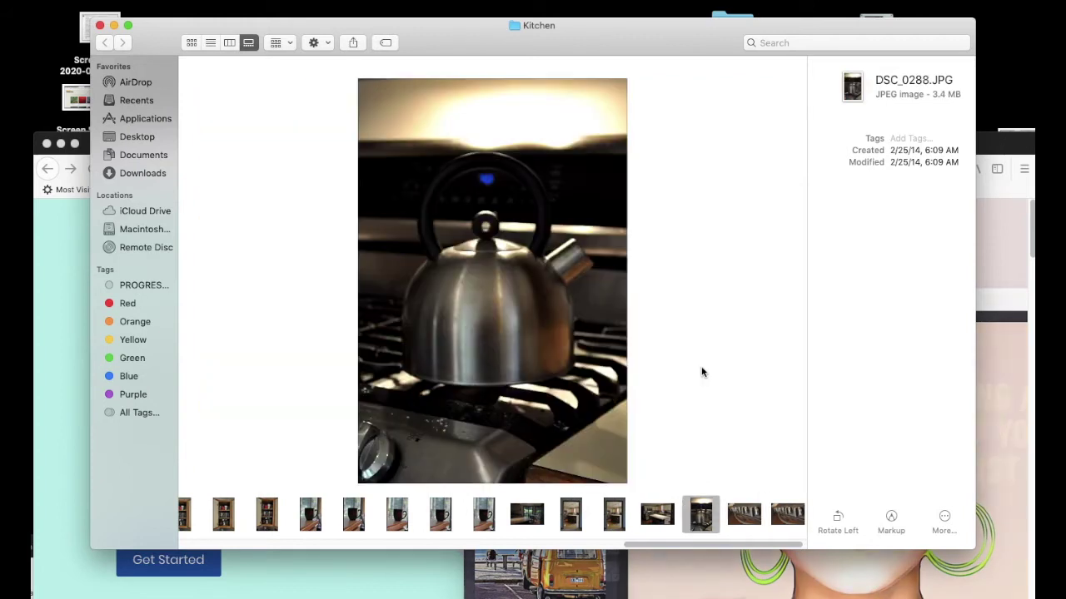
{"action": "key", "text": "Left"}
{"action": "key", "text": "Left"}
{"action": "key", "text": "Left"}
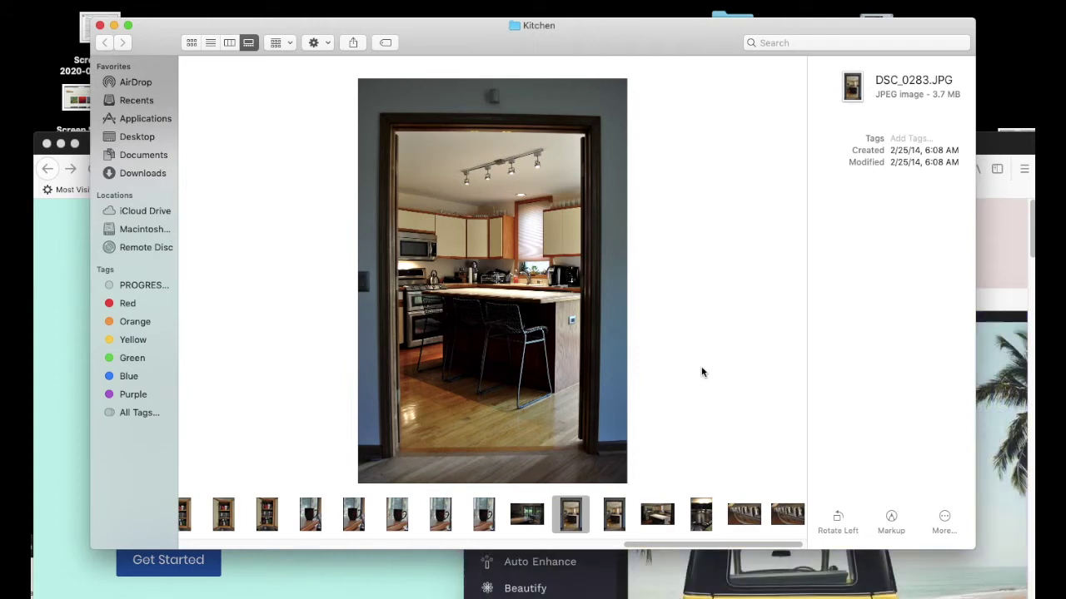
- Switch to the BeFunky site in the browser and start a new Collage Maker project instead of the autosaved one
{"action": "key", "text": "Left"}
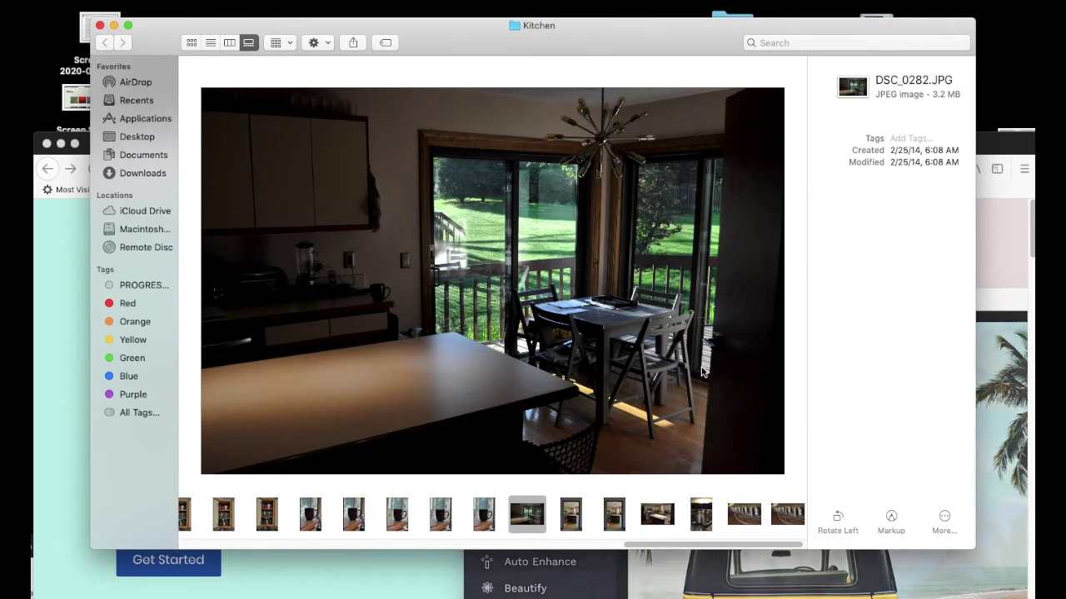
{"action": "left_click_drag", "start_coordinate": [997, 143], "coordinate": [1005, 23]}
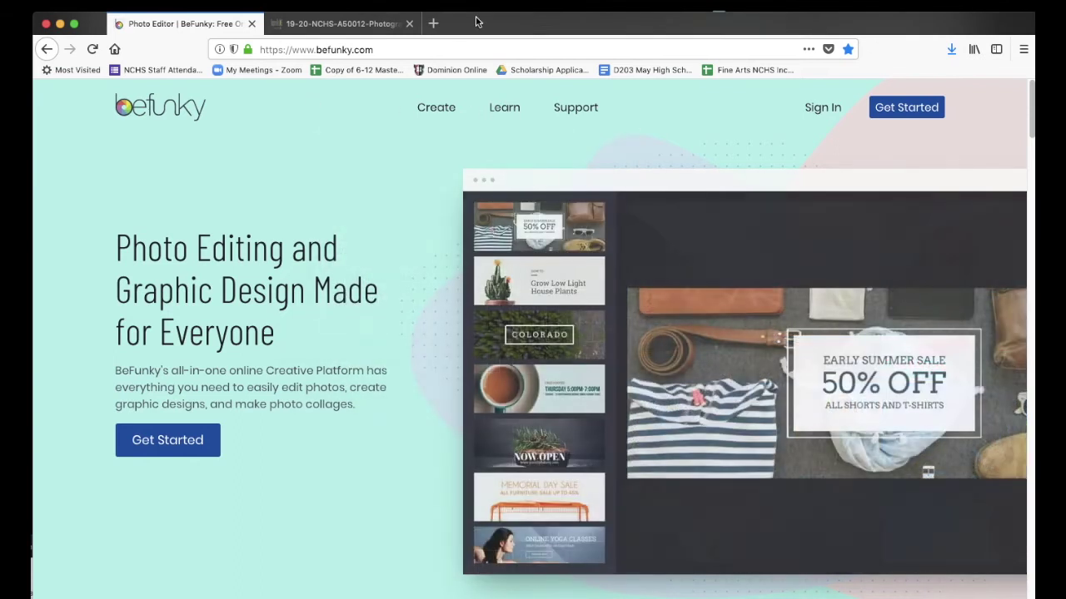
{"action": "left_click_drag", "start_coordinate": [477, 23], "coordinate": [479, 9]}
{"action": "mouse_move", "coordinate": [456, 152]}
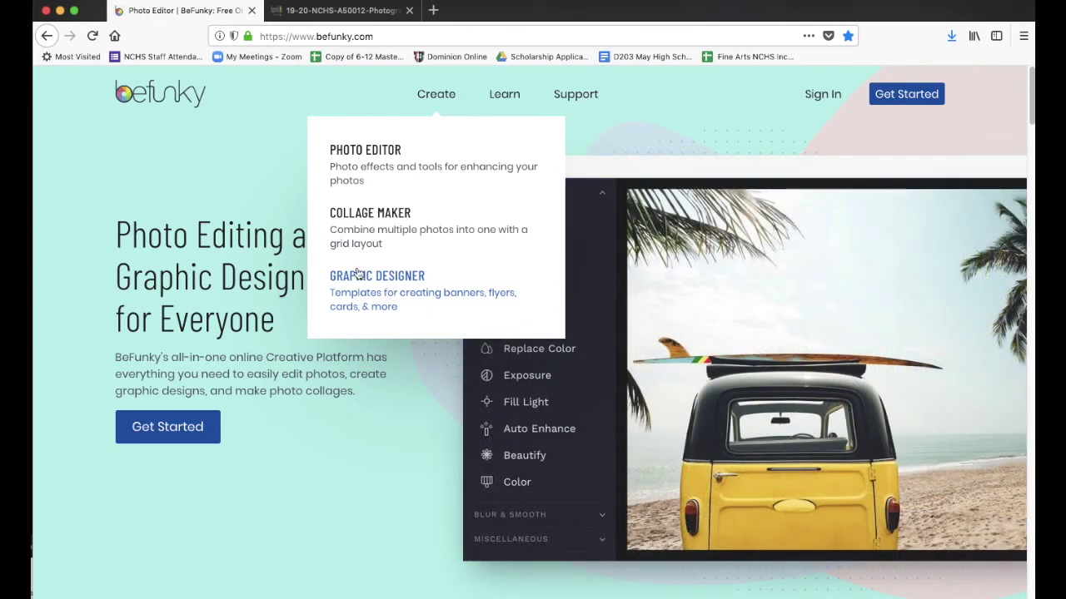
{"action": "left_click", "coordinate": [370, 218]}
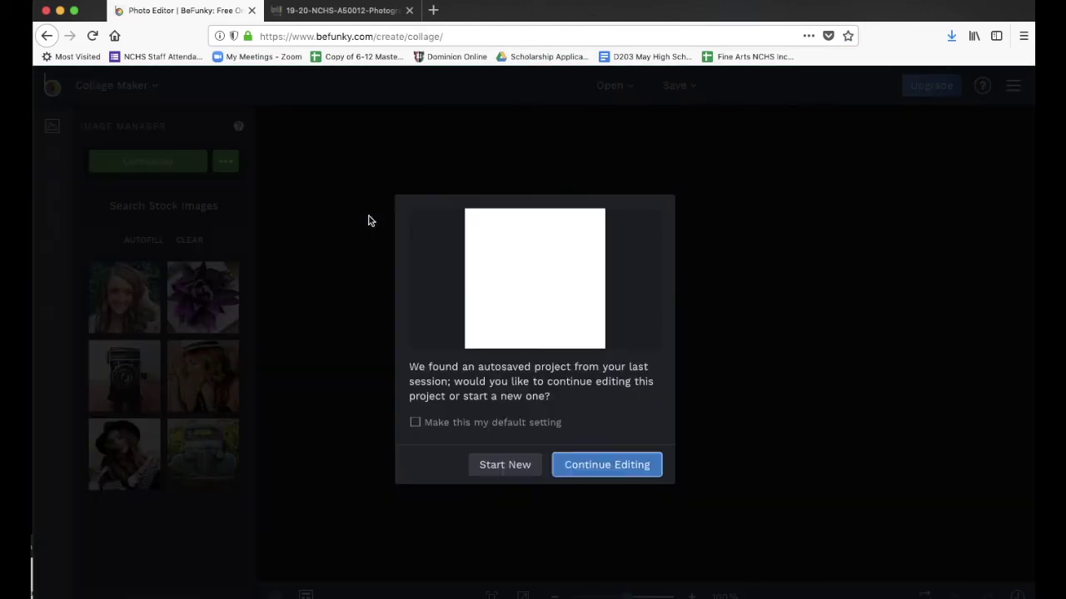
{"action": "left_click", "coordinate": [510, 467]}
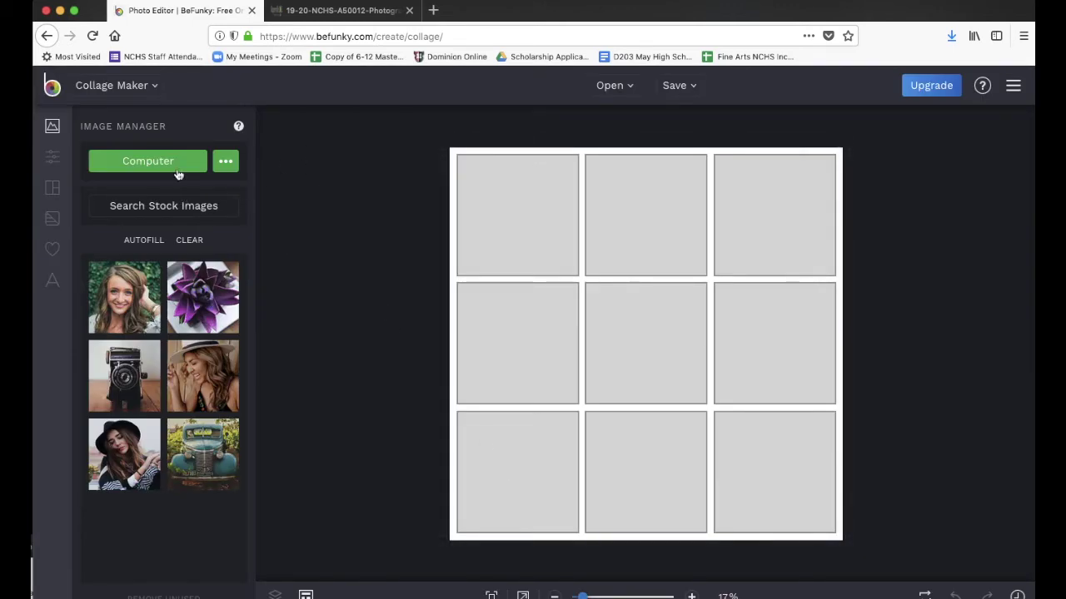
- Import the photos !DSC_0244.JPG through !DSC_0289.JPG from the Desktop's Kitchen folder into the collage's image manager
{"action": "left_click", "coordinate": [145, 166]}
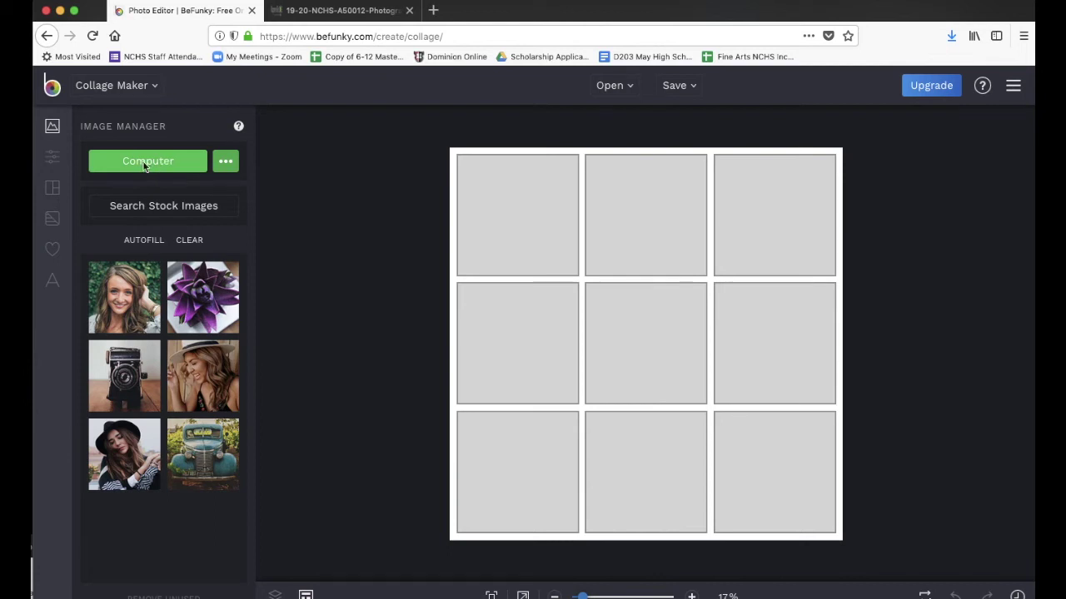
{"action": "scroll", "coordinate": [310, 251], "scroll_direction": "down", "scroll_amount": 3}
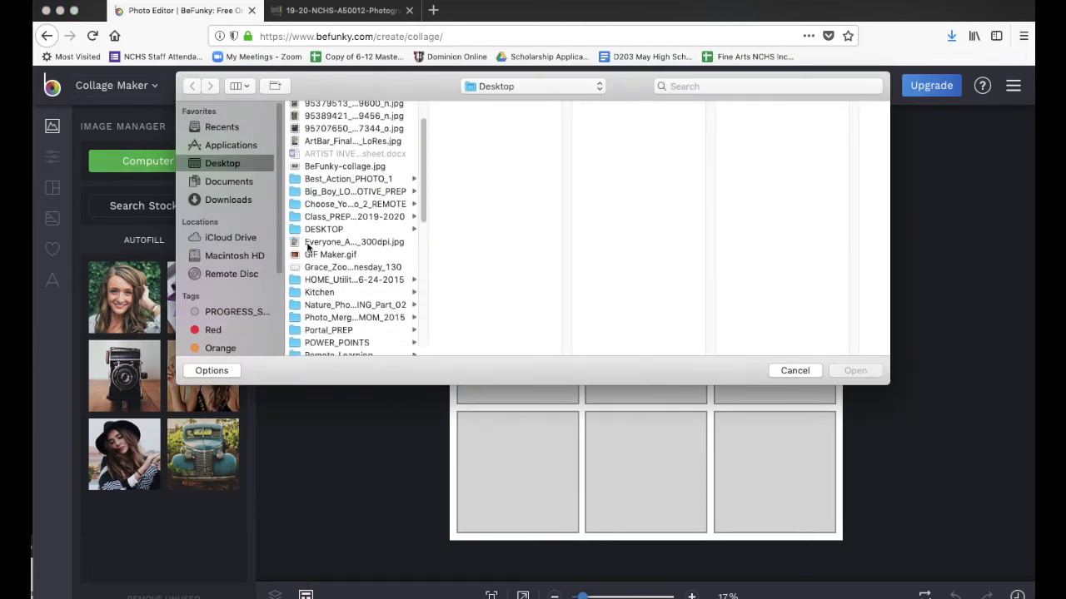
{"action": "left_click", "coordinate": [311, 264]}
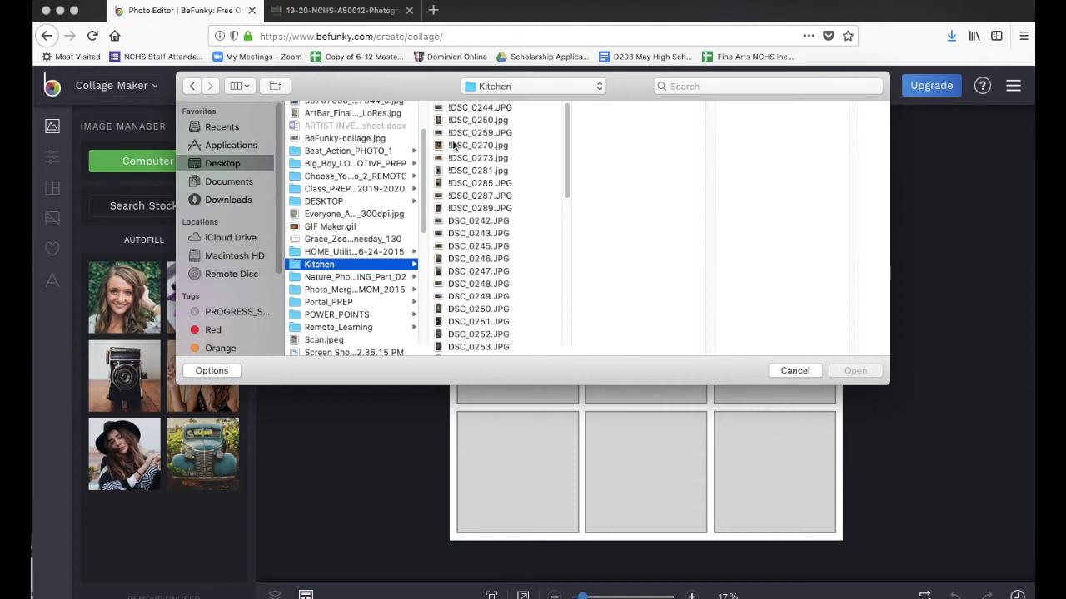
{"action": "left_click", "coordinate": [457, 208]}
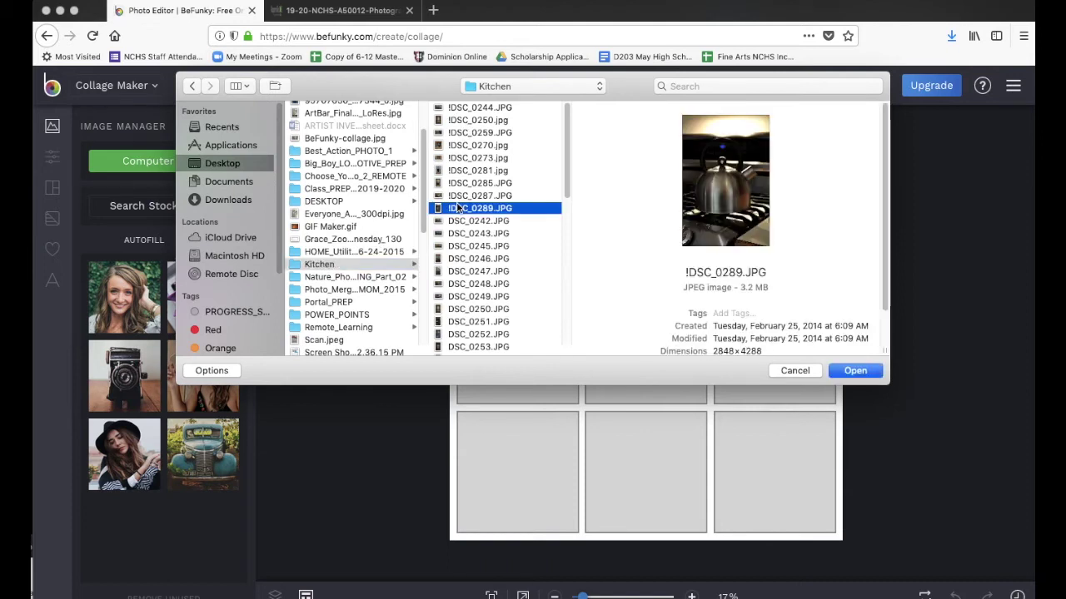
{"action": "left_click", "coordinate": [465, 108], "text": "shift"}
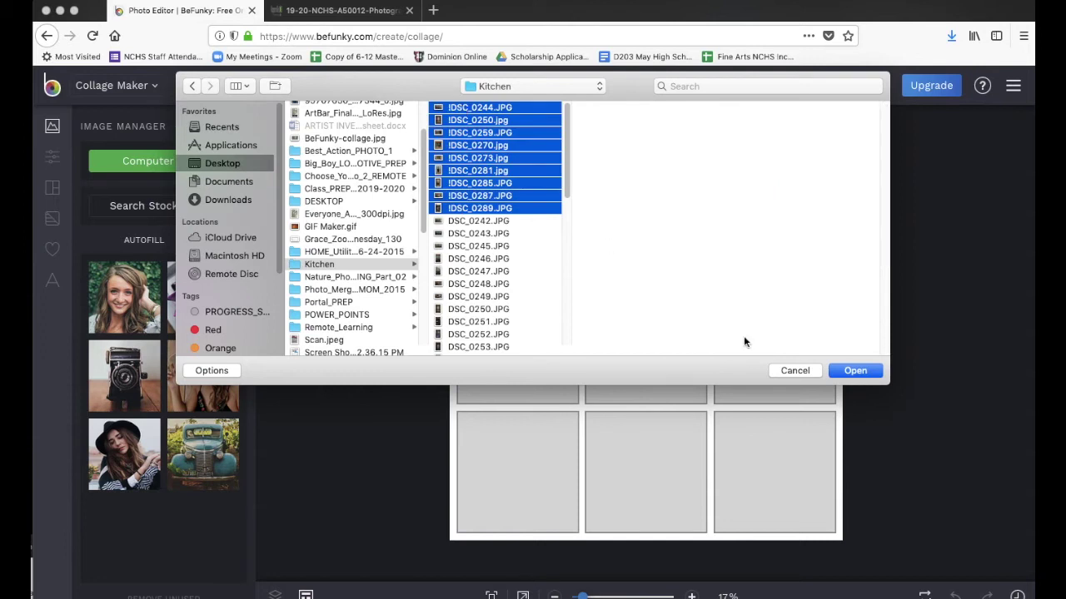
{"action": "left_click", "coordinate": [841, 372]}
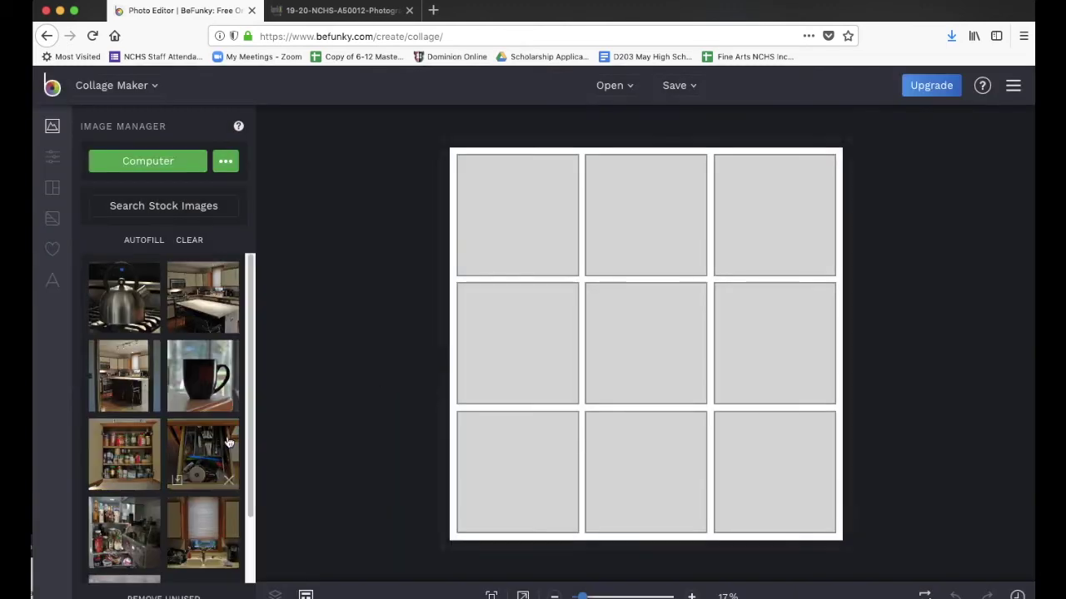
- Examine the thumbnails of the imported kitchen photos
{"action": "scroll", "coordinate": [228, 440], "scroll_direction": "down", "scroll_amount": 3}
{"action": "scroll", "coordinate": [229, 441], "scroll_direction": "up", "scroll_amount": 2}
{"action": "scroll", "coordinate": [229, 441], "scroll_direction": "up", "scroll_amount": 1}
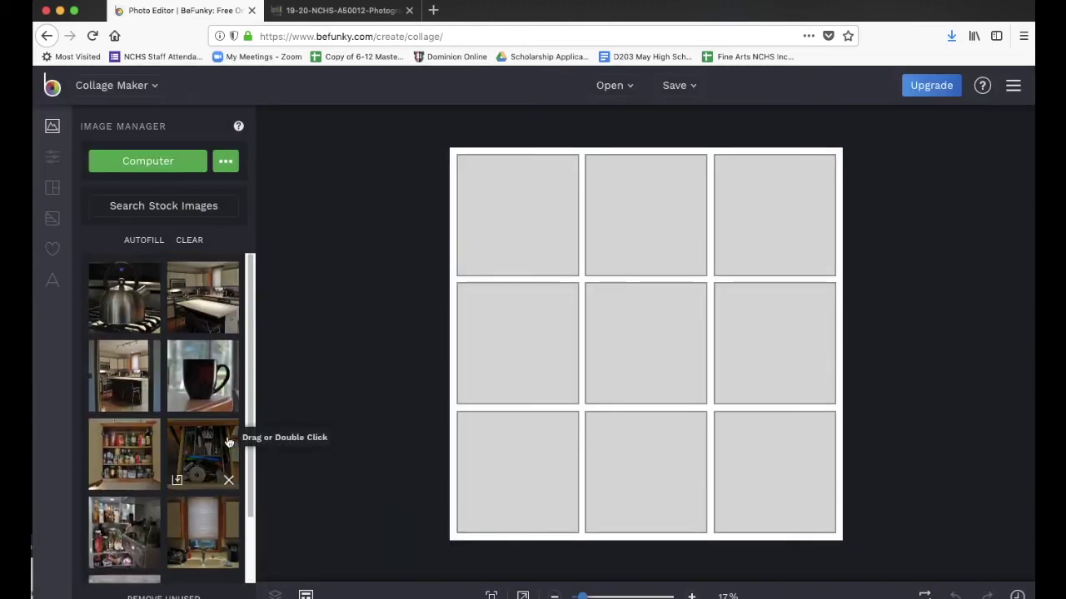
{"action": "scroll", "coordinate": [229, 441], "scroll_direction": "down", "scroll_amount": 2}
{"action": "scroll", "coordinate": [229, 441], "scroll_direction": "up", "scroll_amount": 2}
{"action": "scroll", "coordinate": [229, 441], "scroll_direction": "down", "scroll_amount": 2}
{"action": "scroll", "coordinate": [229, 441], "scroll_direction": "up", "scroll_amount": 2}
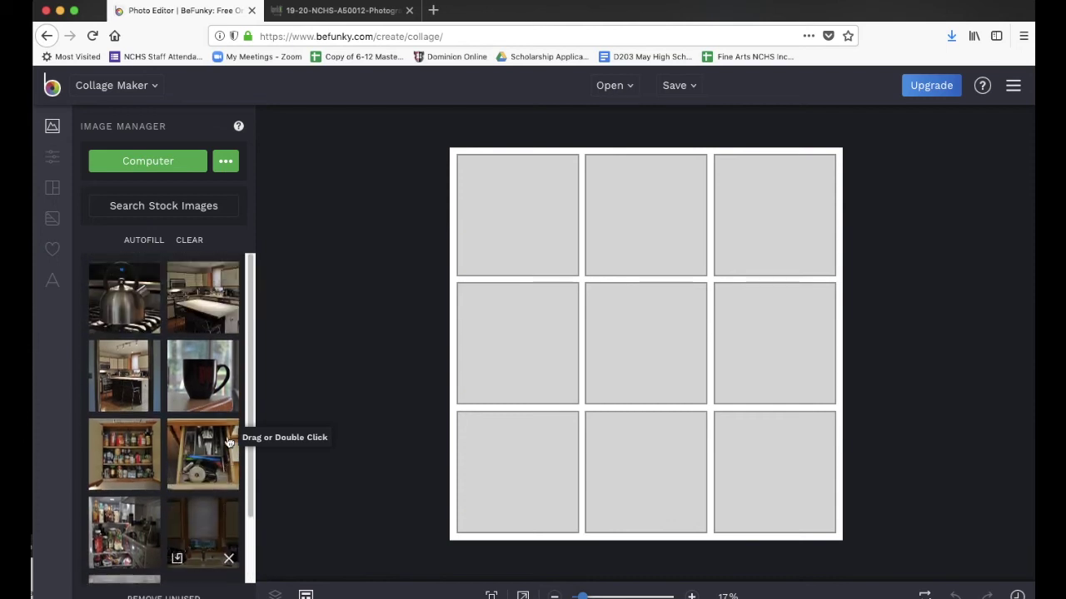
{"action": "scroll", "coordinate": [229, 441], "scroll_direction": "down", "scroll_amount": 2}
{"action": "scroll", "coordinate": [228, 441], "scroll_direction": "up", "scroll_amount": 2}
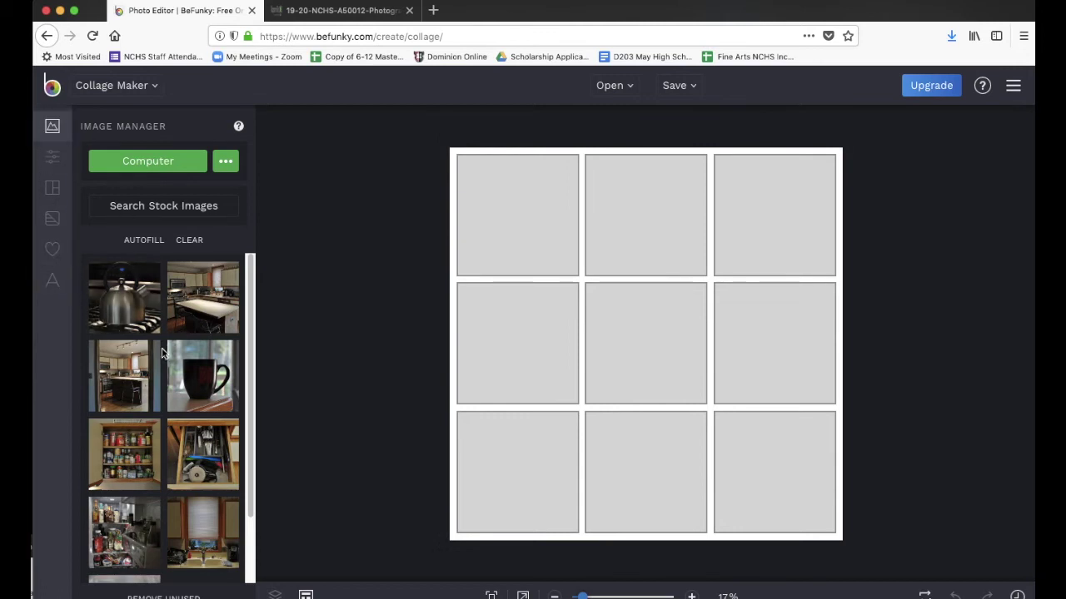
- Change the collage layout to the six-cell Grid preset with two large and four small cells
{"action": "left_click", "coordinate": [51, 156]}
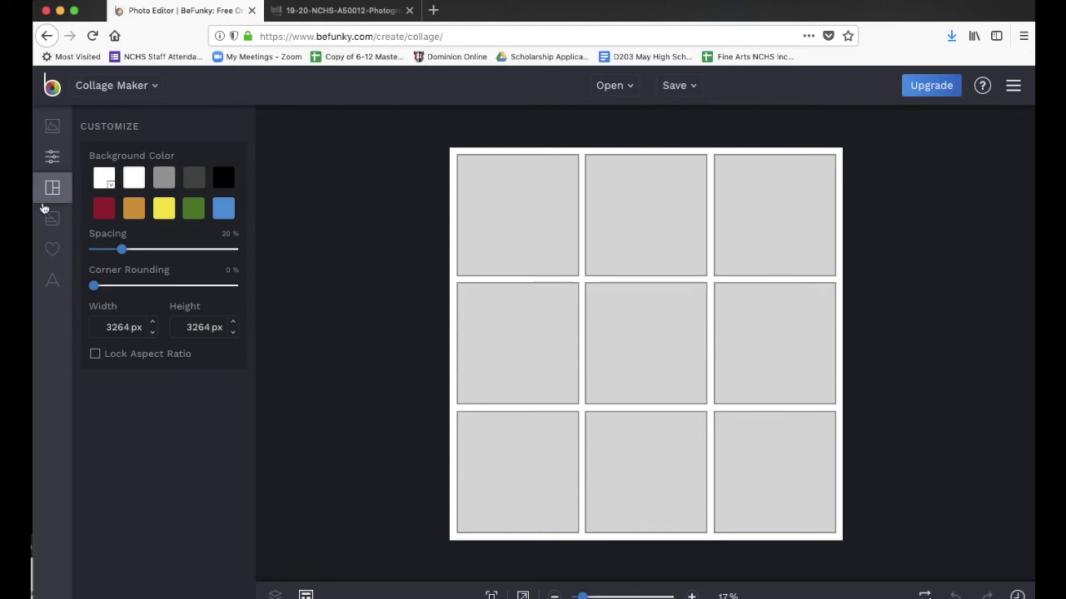
{"action": "left_click", "coordinate": [51, 218]}
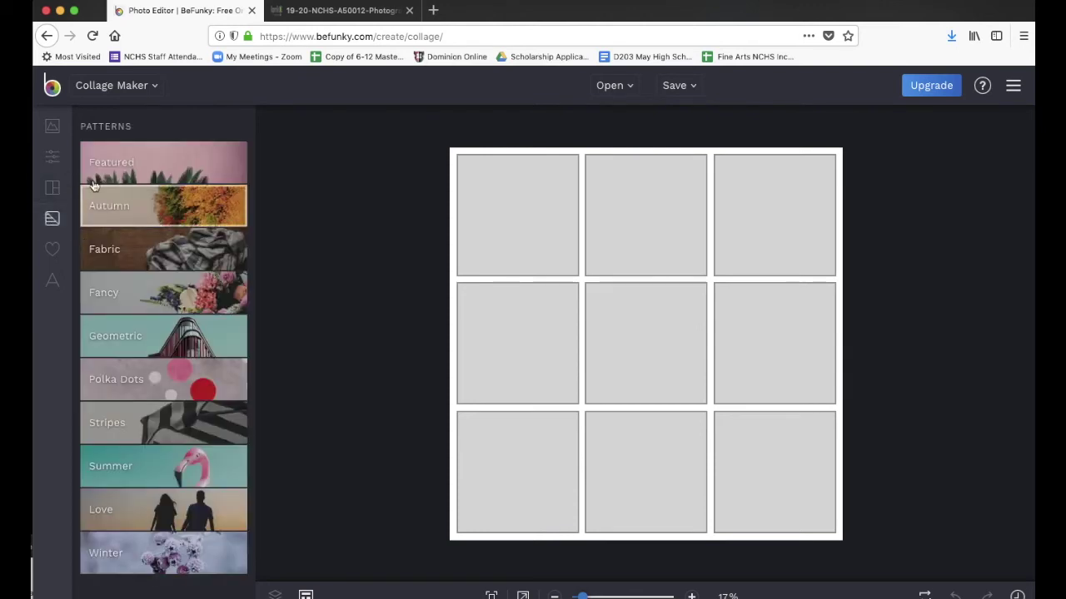
{"action": "left_click", "coordinate": [51, 188]}
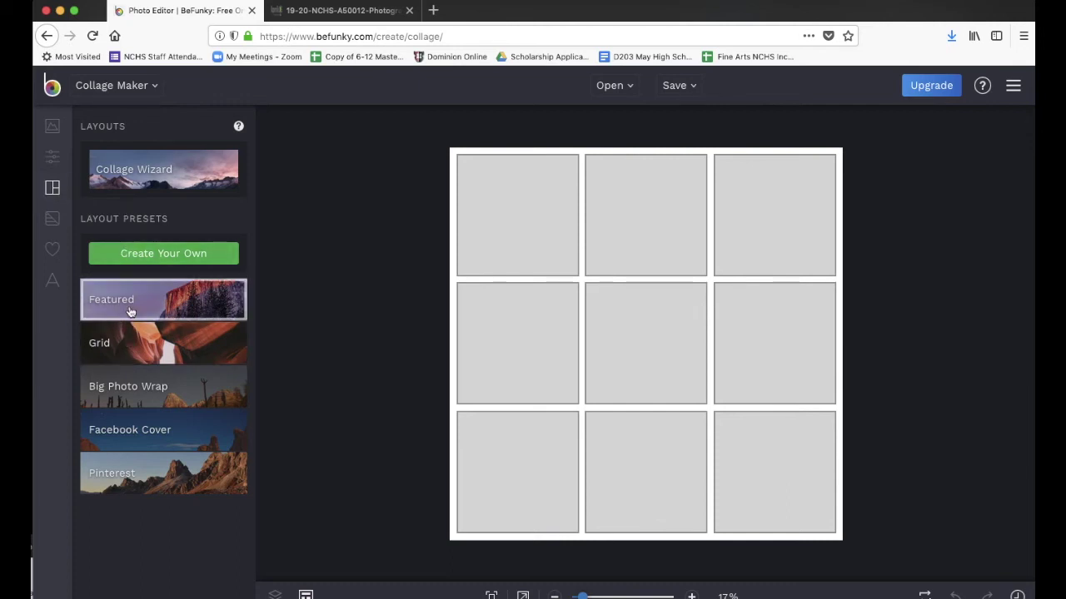
{"action": "left_click", "coordinate": [131, 349]}
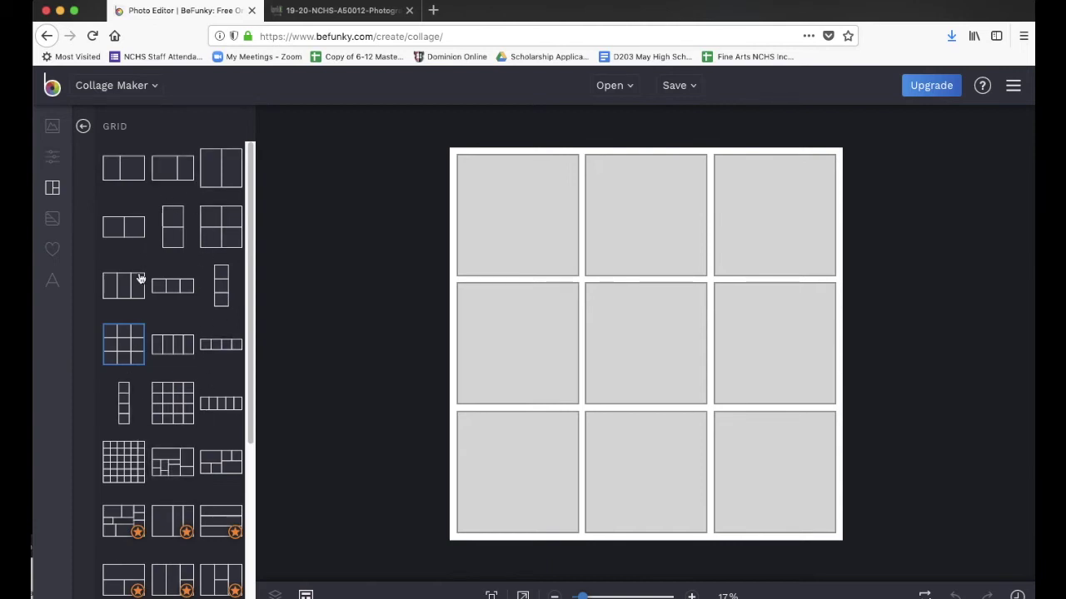
{"action": "left_click", "coordinate": [220, 465]}
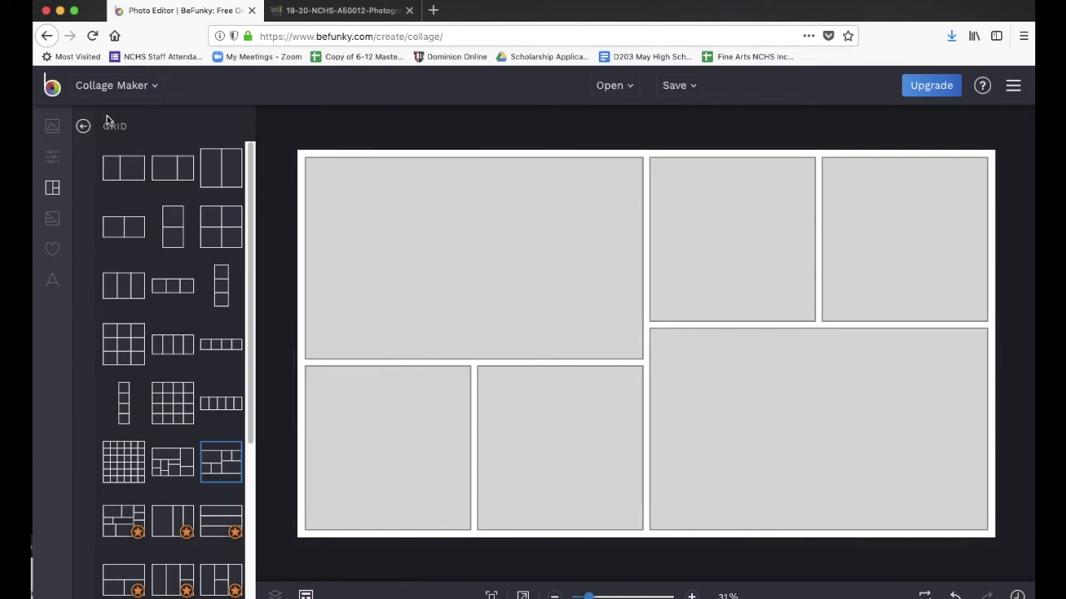
- Place the kettle photo in the small lower-middle cell and the wide kitchen island photo in the large upper-left cell
{"action": "left_click", "coordinate": [52, 126]}
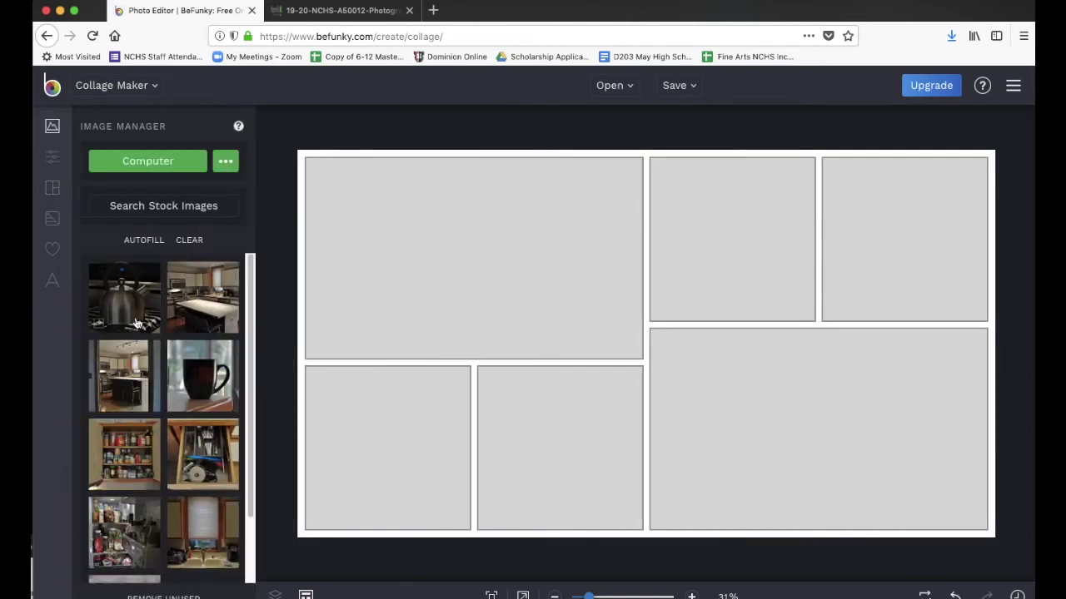
{"action": "left_click_drag", "start_coordinate": [141, 296], "coordinate": [430, 269]}
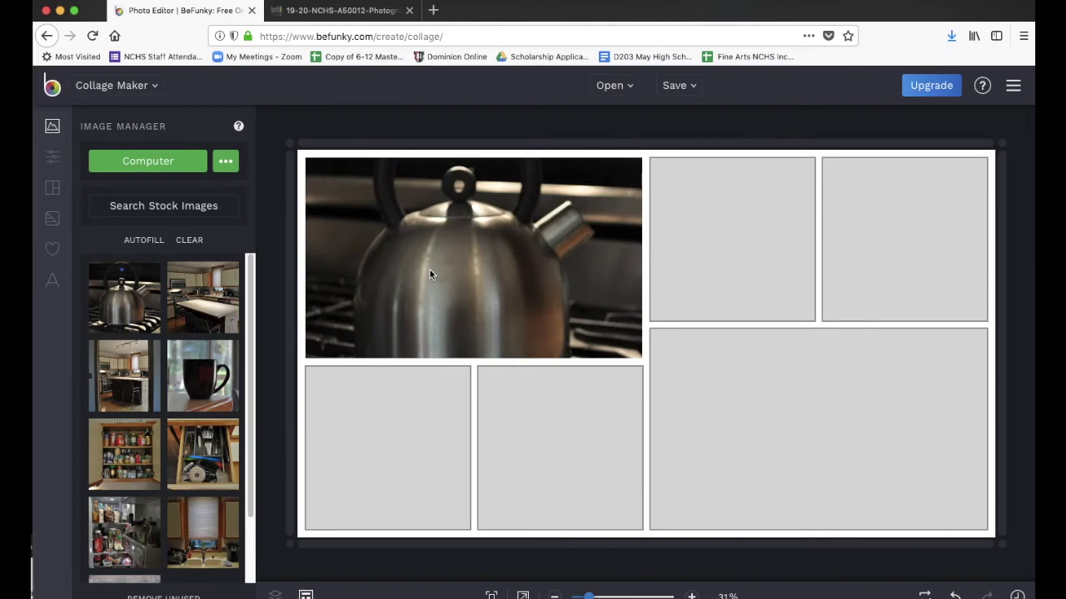
{"action": "left_click_drag", "start_coordinate": [466, 221], "coordinate": [541, 418]}
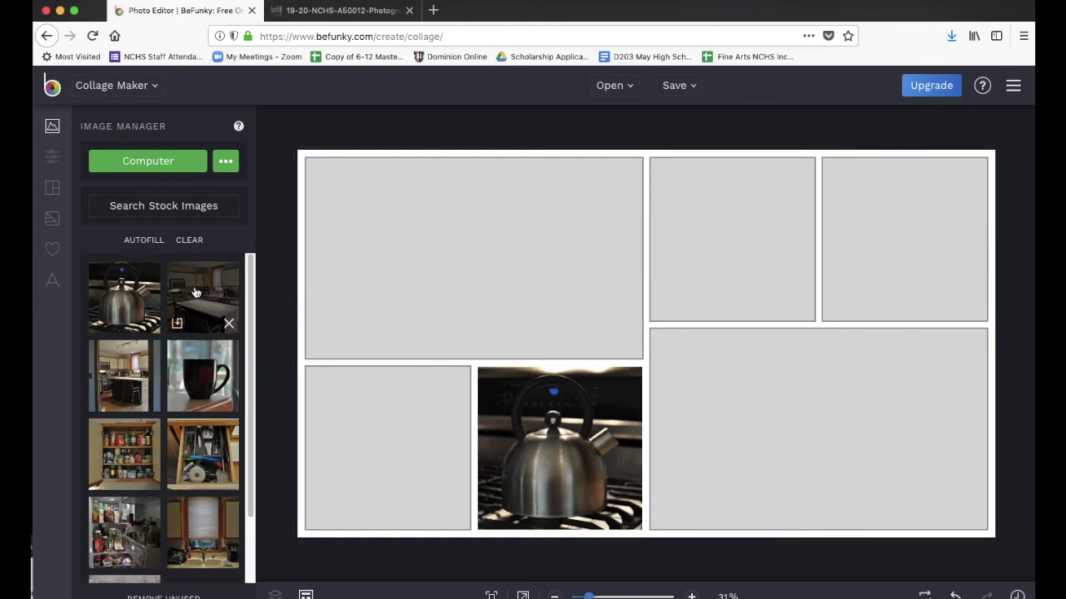
{"action": "left_click_drag", "start_coordinate": [195, 292], "coordinate": [484, 245]}
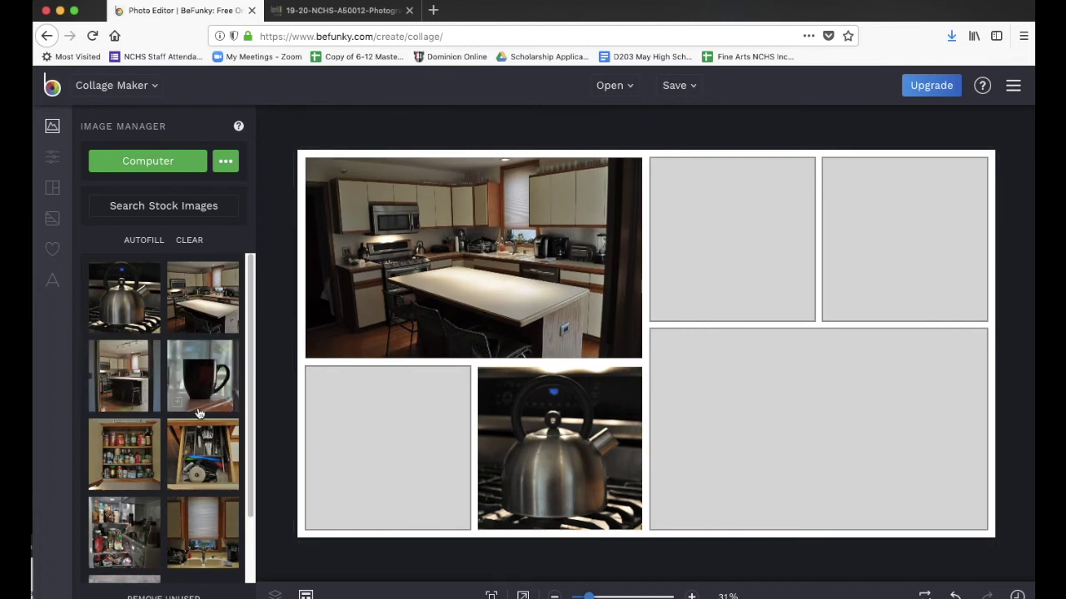
- Place the mug photo in the upper-right cell and, after trying the drawer and cupboard photos, the open refrigerator photo beside it
{"action": "left_click_drag", "start_coordinate": [193, 381], "coordinate": [727, 252]}
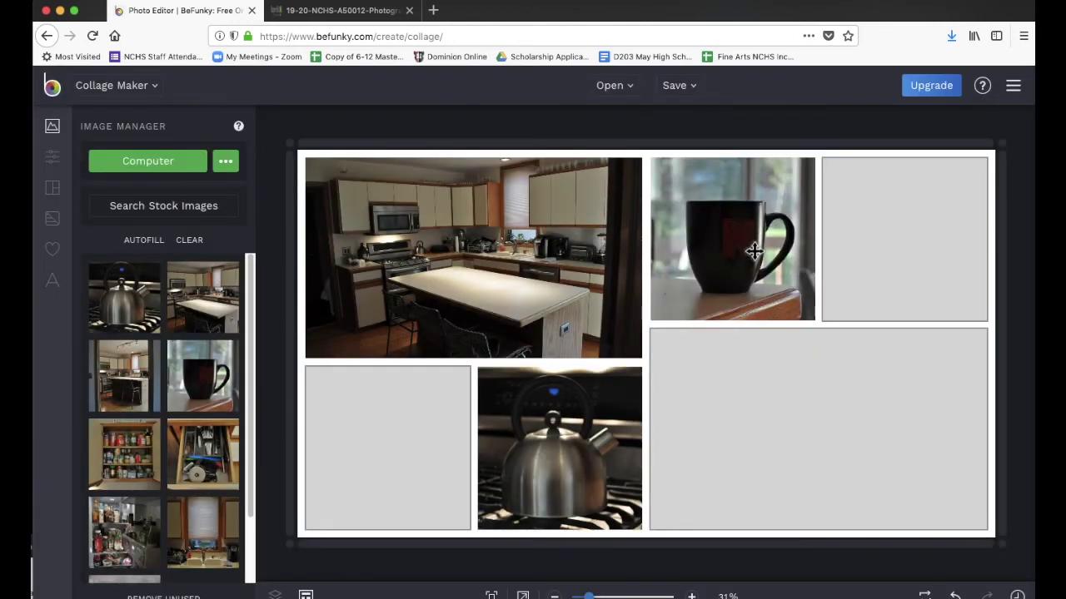
{"action": "left_click_drag", "start_coordinate": [753, 251], "coordinate": [894, 245]}
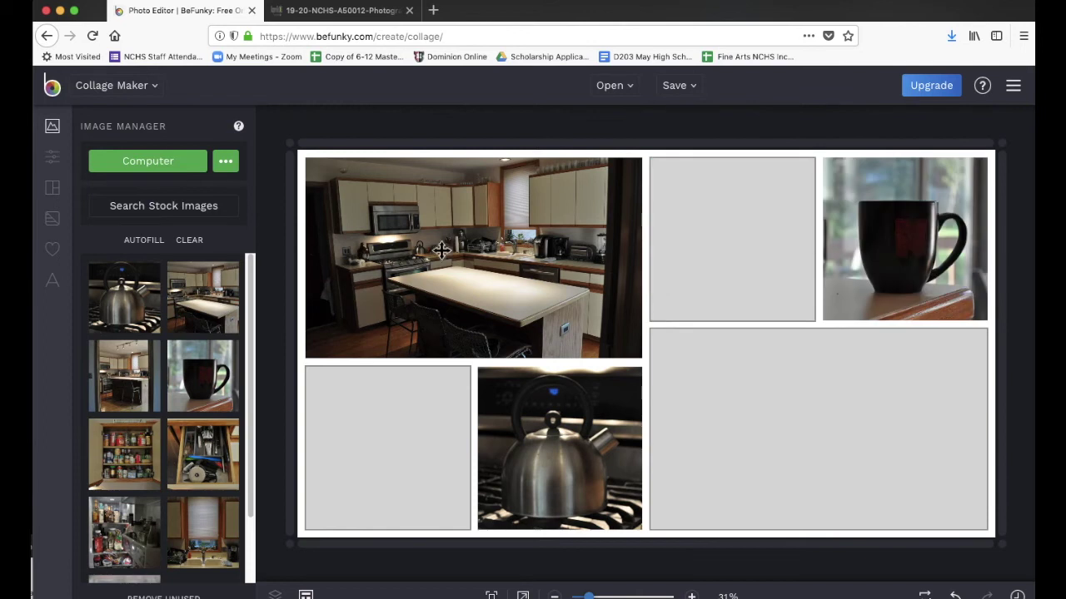
{"action": "left_click_drag", "start_coordinate": [145, 446], "coordinate": [725, 258]}
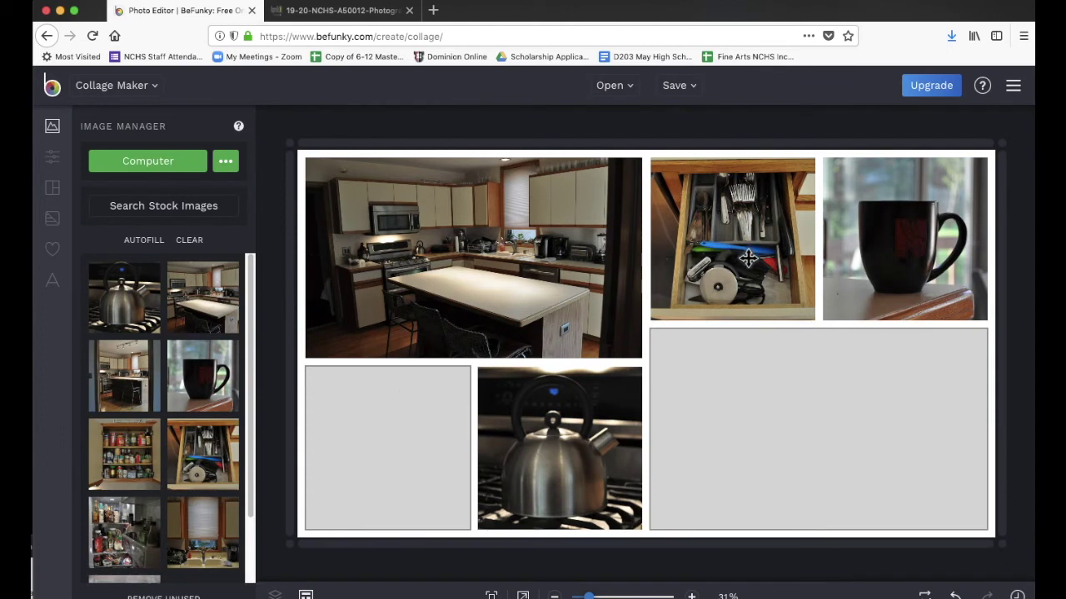
{"action": "left_click_drag", "start_coordinate": [145, 458], "coordinate": [755, 250]}
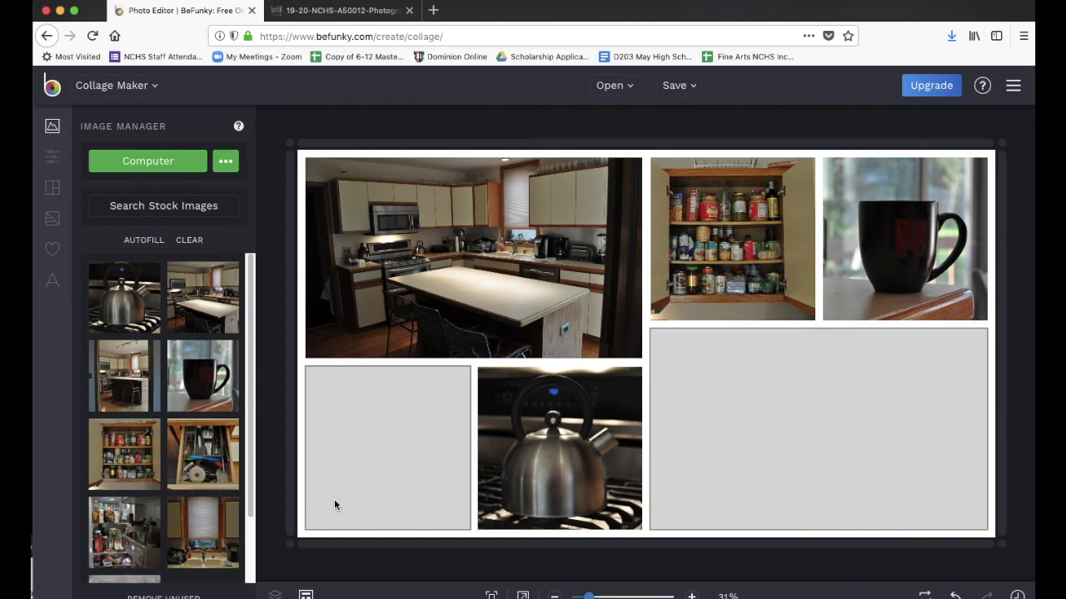
{"action": "scroll", "coordinate": [178, 513], "scroll_direction": "down", "scroll_amount": 2}
{"action": "left_click_drag", "start_coordinate": [129, 487], "coordinate": [730, 250]}
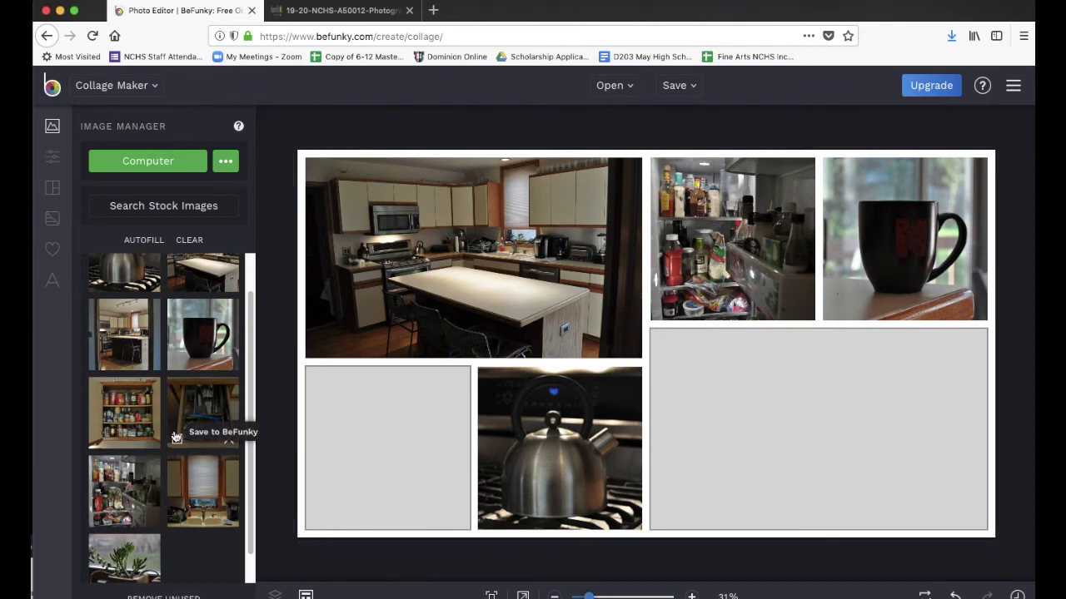
- Place the potted plant photo in the small lower-left cell and, after trying the doorway photo, the sink photo in the large lower-right cell
{"action": "scroll", "coordinate": [176, 437], "scroll_direction": "down", "scroll_amount": 1}
{"action": "left_click_drag", "start_coordinate": [132, 540], "coordinate": [386, 444]}
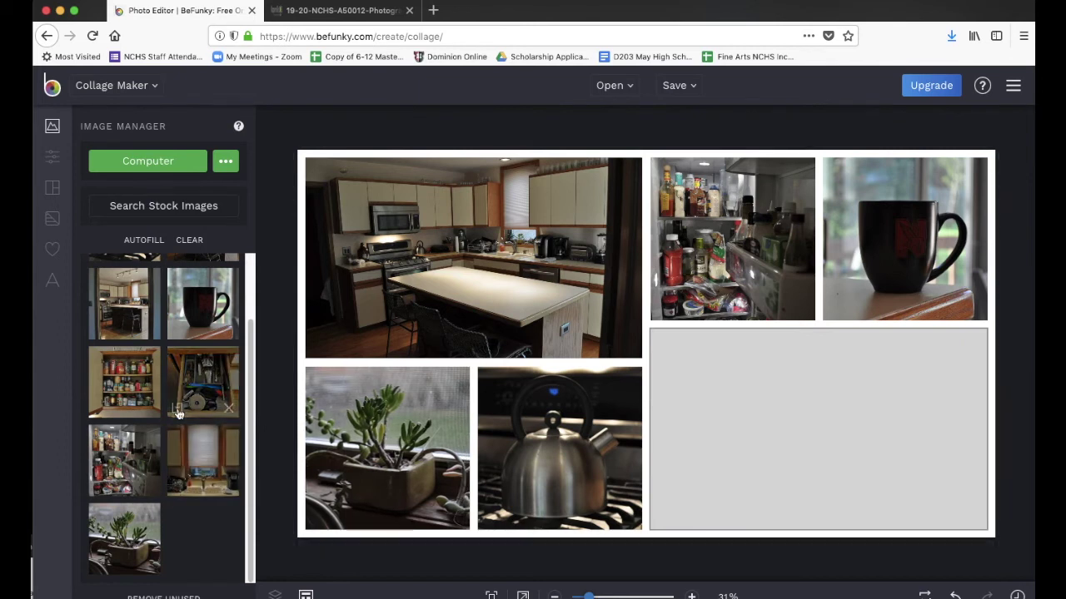
{"action": "scroll", "coordinate": [200, 354], "scroll_direction": "up", "scroll_amount": 2}
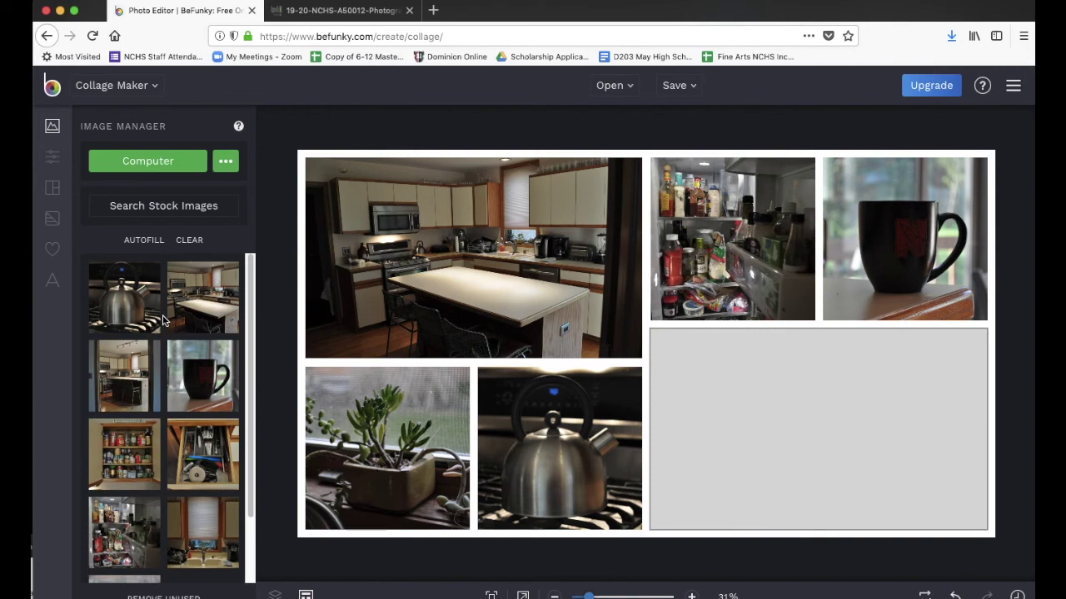
{"action": "left_click_drag", "start_coordinate": [125, 379], "coordinate": [811, 454]}
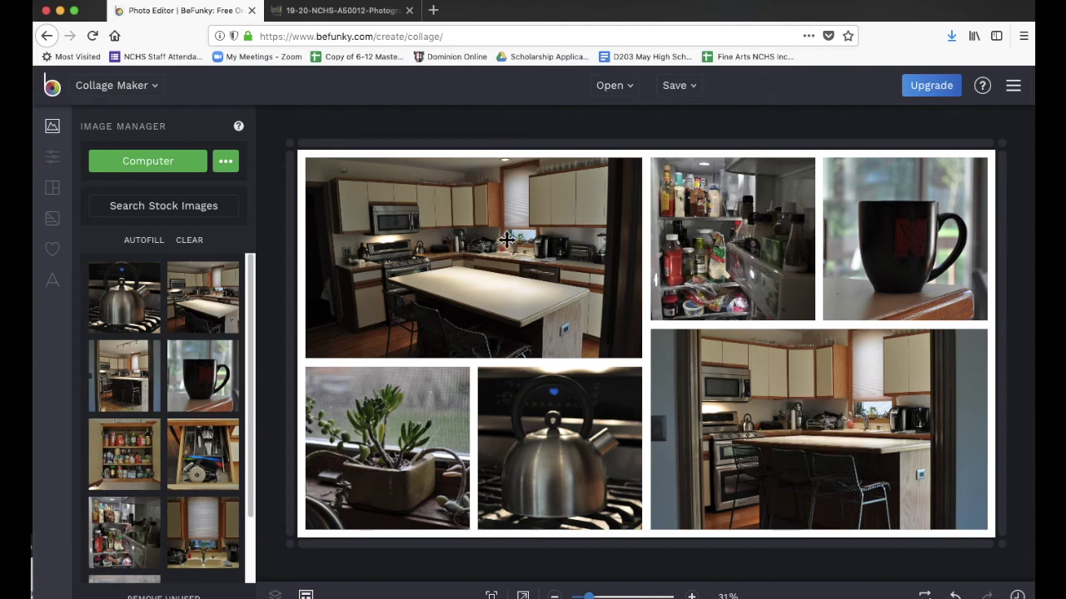
{"action": "scroll", "coordinate": [214, 453], "scroll_direction": "down", "scroll_amount": 2}
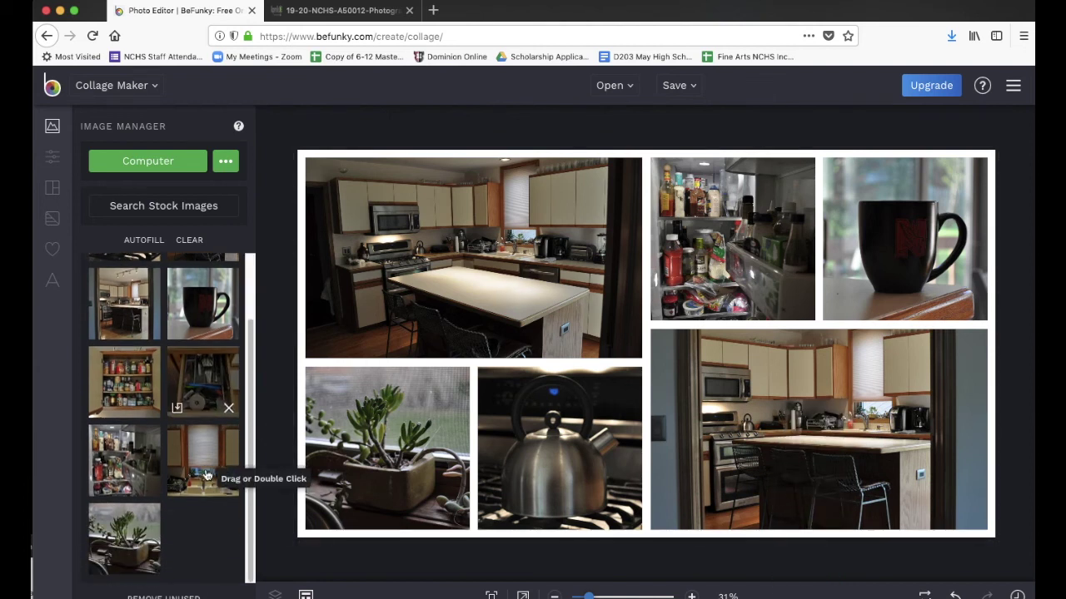
{"action": "left_click_drag", "start_coordinate": [214, 454], "coordinate": [827, 397]}
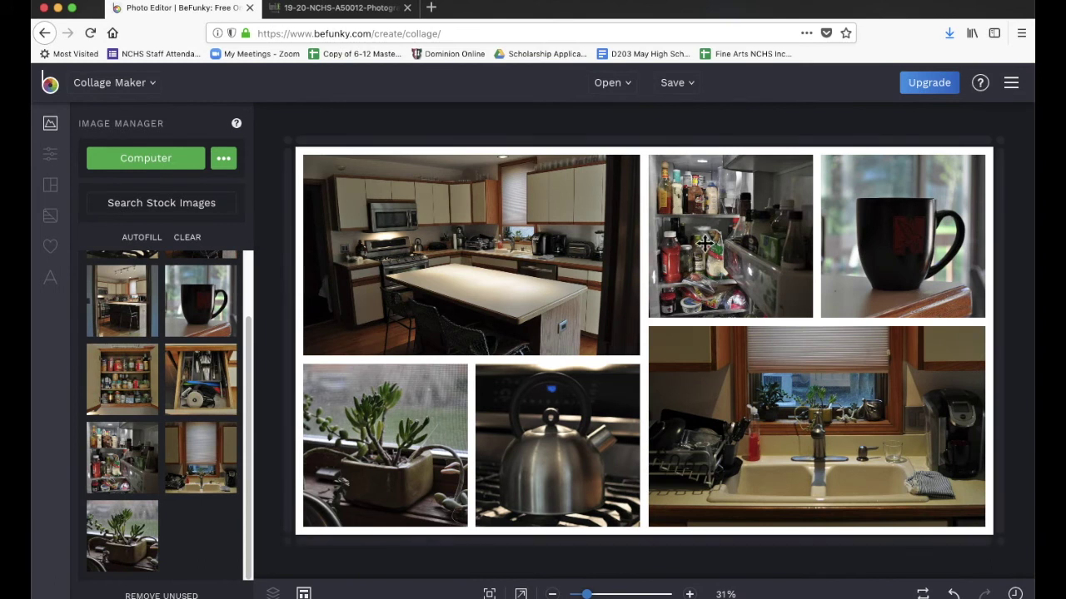
- Save the finished collage to the computer as the JPG file BeFunky-collage1, without a watermark
{"action": "mouse_move", "coordinate": [587, 595]}
{"action": "left_mouse_down"}
{"action": "mouse_move", "coordinate": [608, 594]}
{"action": "mouse_move", "coordinate": [587, 593]}
{"action": "left_mouse_up"}
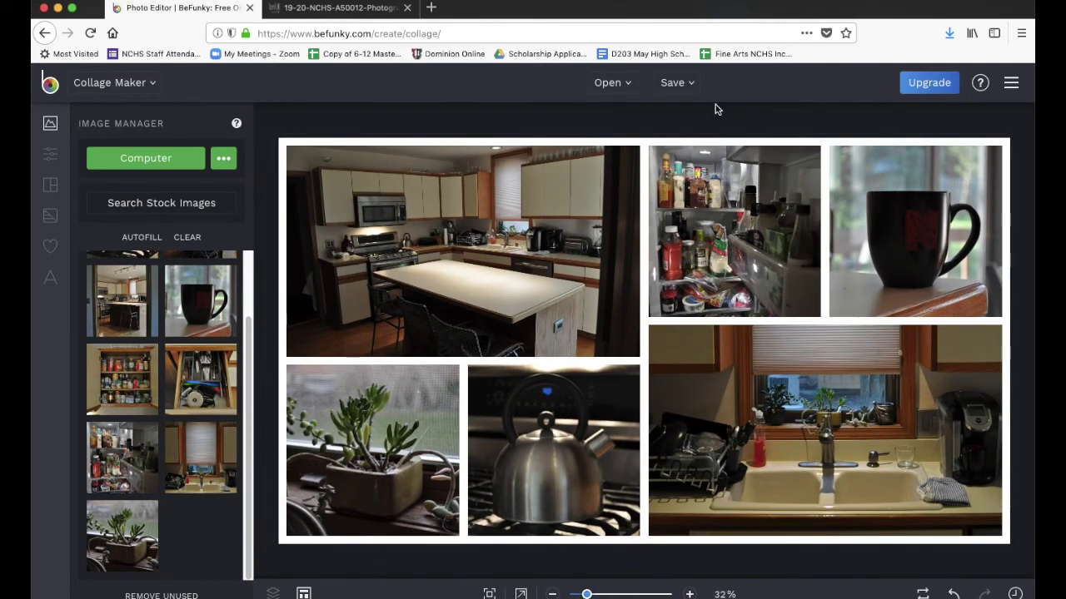
{"action": "left_click", "coordinate": [671, 83]}
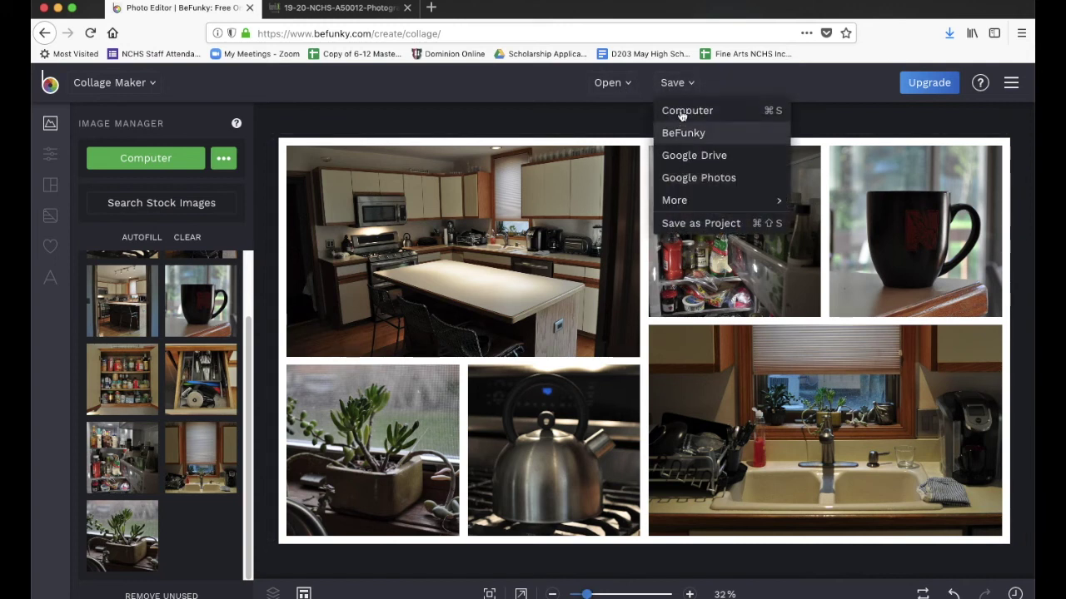
{"action": "left_click", "coordinate": [673, 111]}
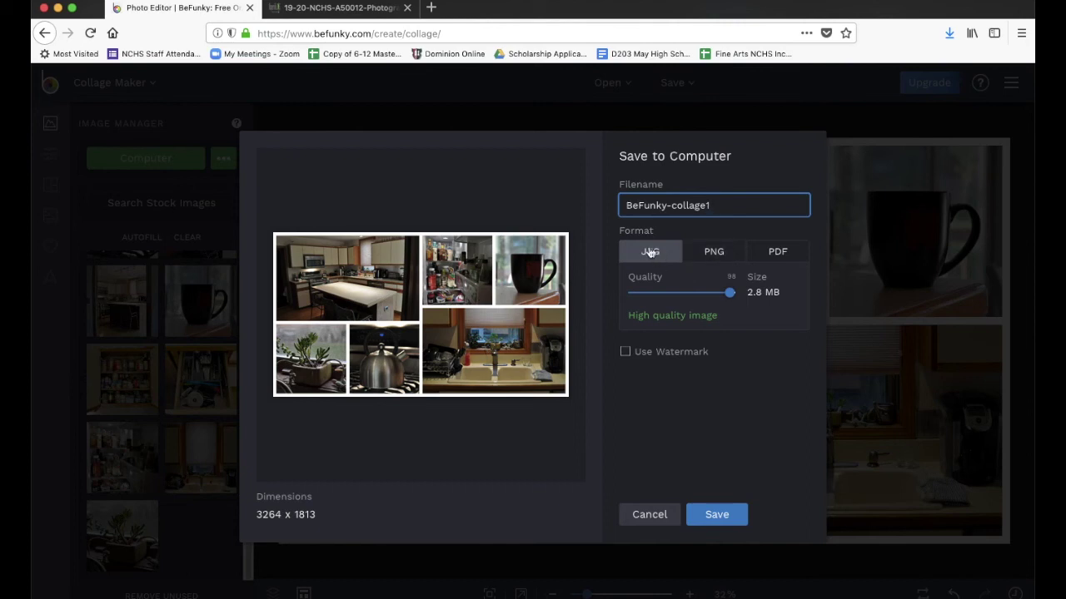
{"action": "left_click", "coordinate": [714, 513]}
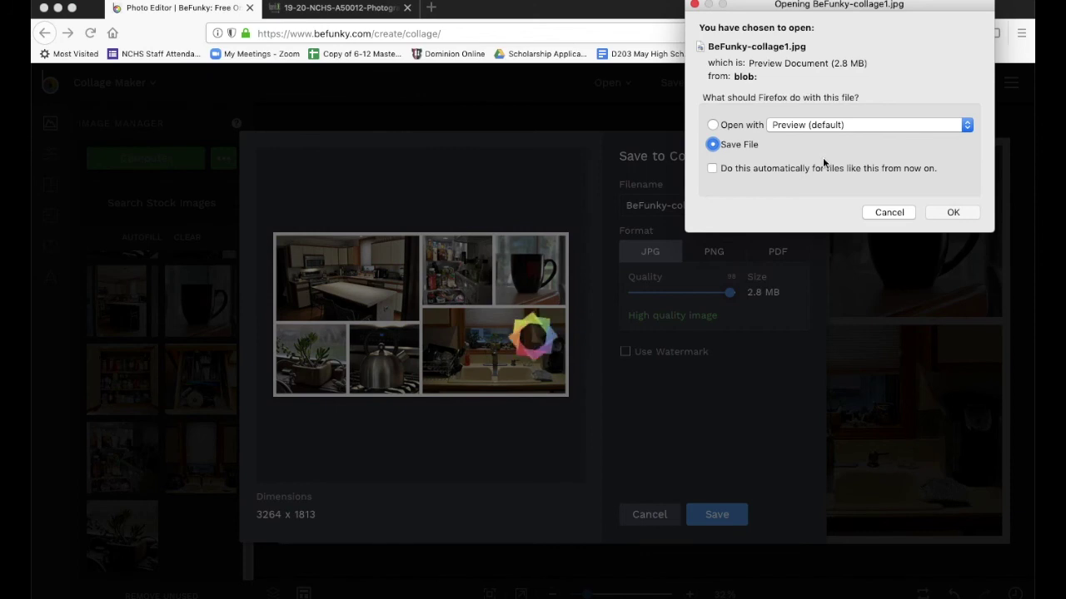
{"action": "left_click", "coordinate": [944, 214]}
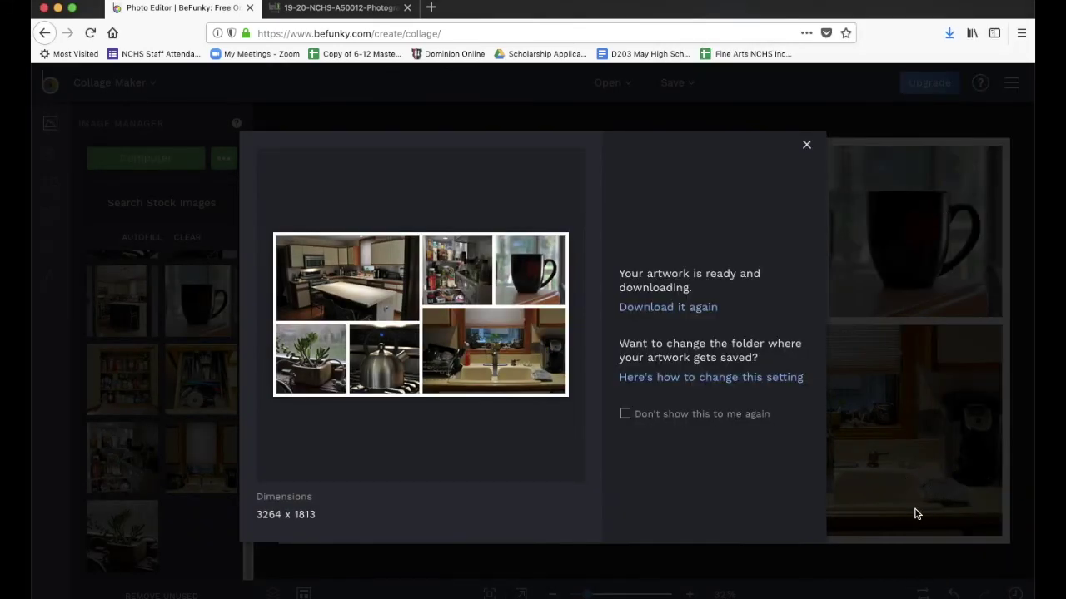
- Open the downloaded BeFunky-collage1.jpg to check it, then close the preview and dismiss the download notice
{"action": "left_click", "coordinate": [928, 583]}
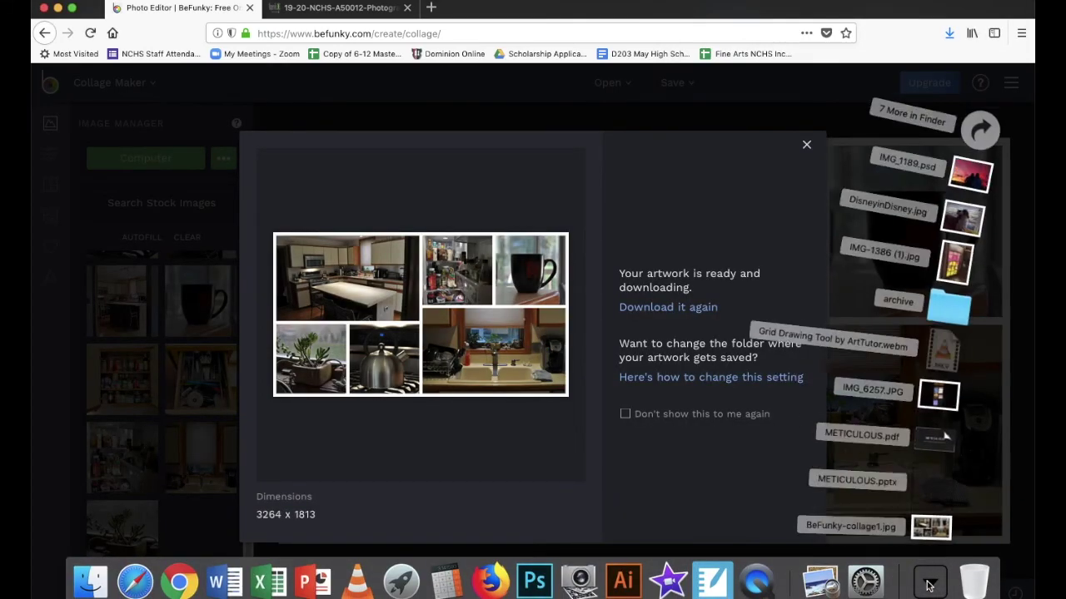
{"action": "left_click", "coordinate": [928, 526]}
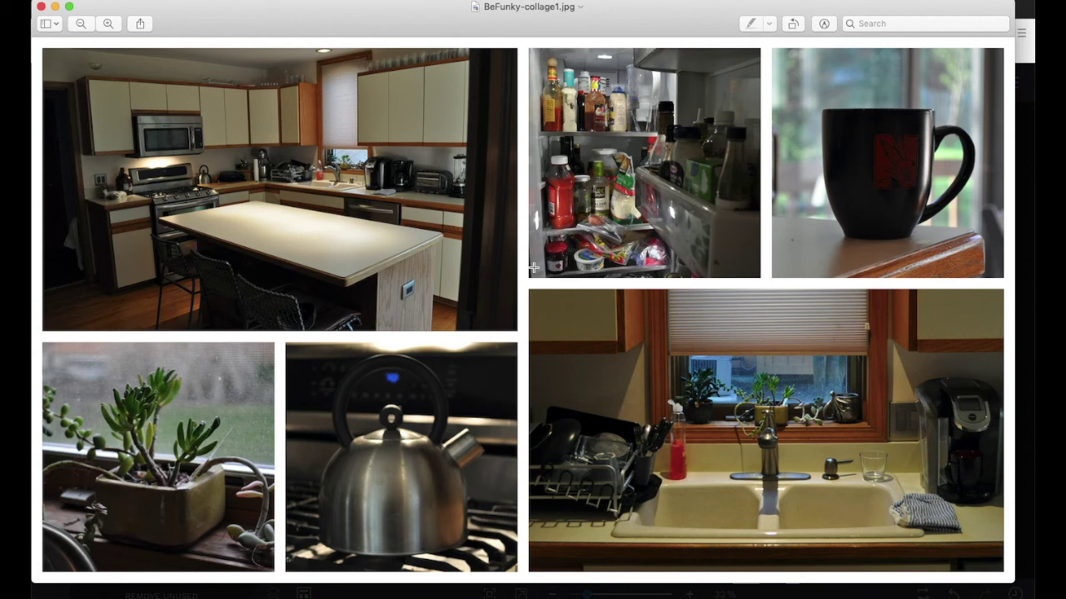
{"action": "left_click", "coordinate": [40, 7]}
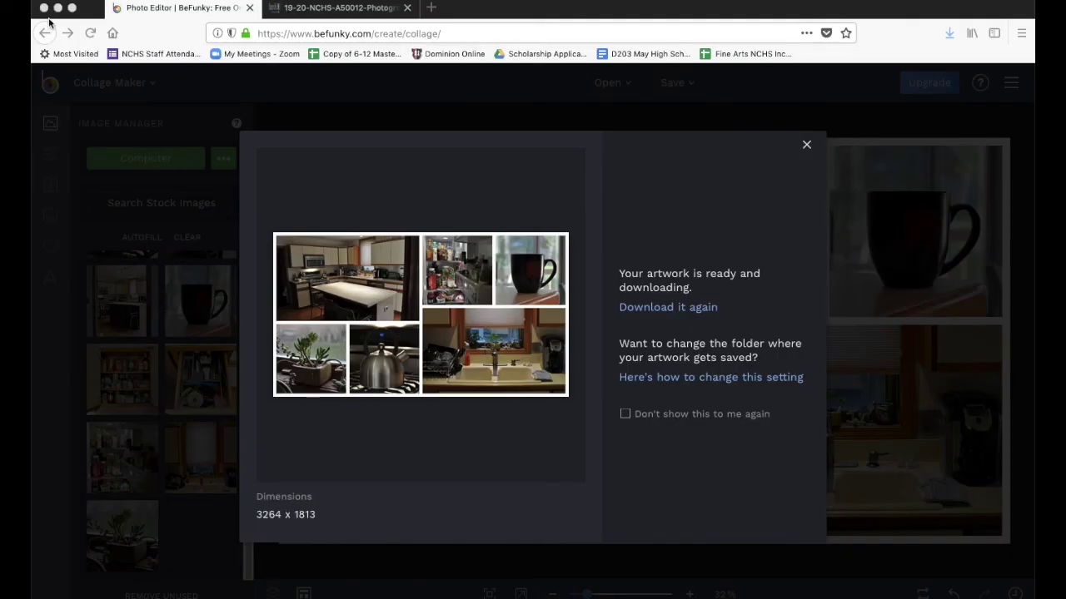
{"action": "left_click", "coordinate": [806, 148]}
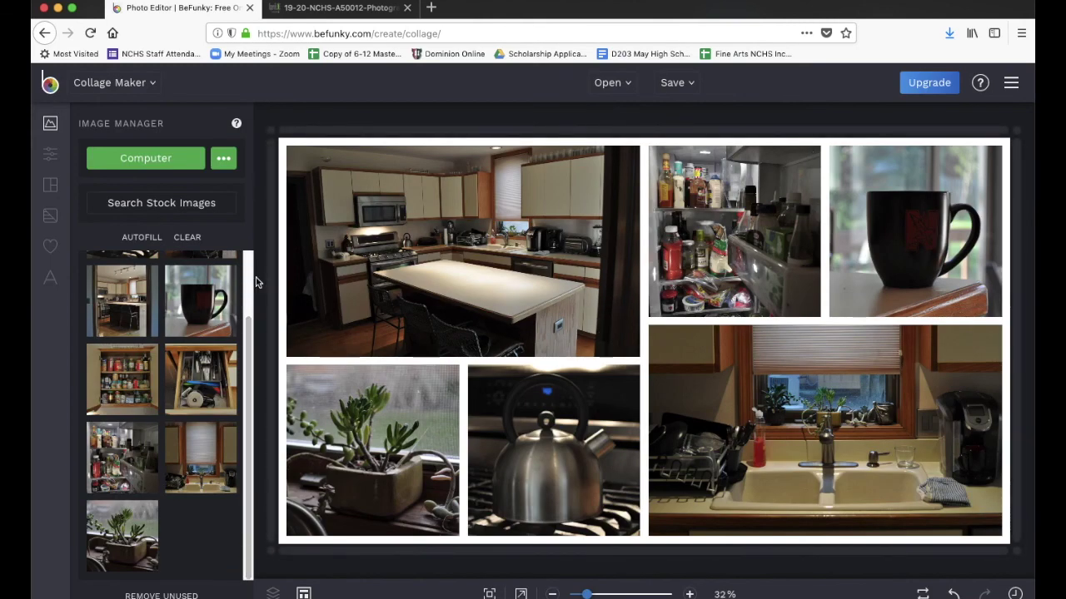
- Change the collage layout to the nine-cell Grid preset with a wide cell across the upper area and a tall cell beside it
{"action": "left_click", "coordinate": [49, 185]}
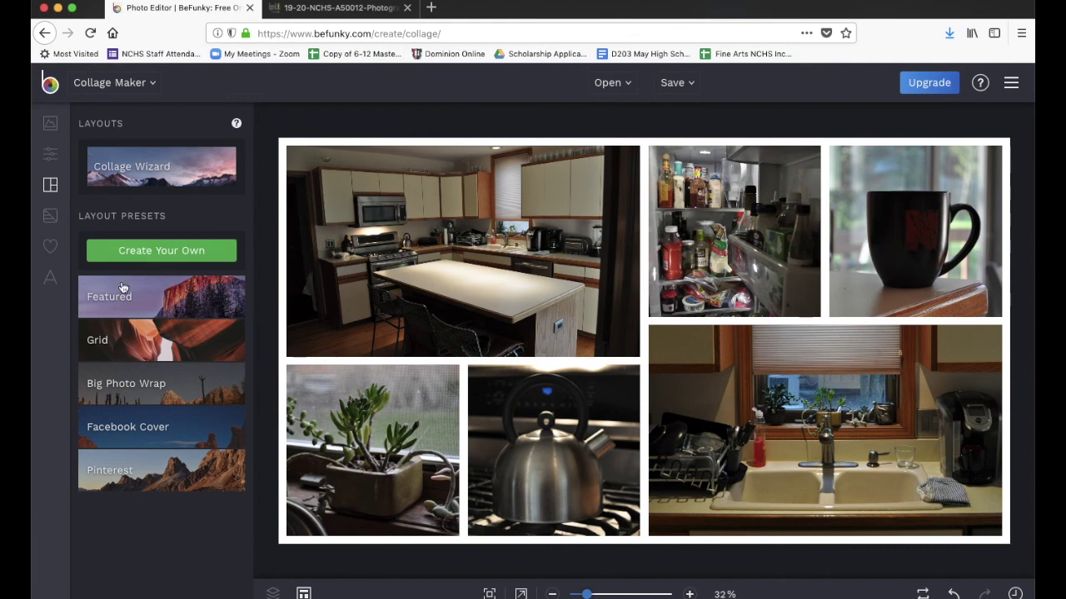
{"action": "left_click", "coordinate": [113, 339]}
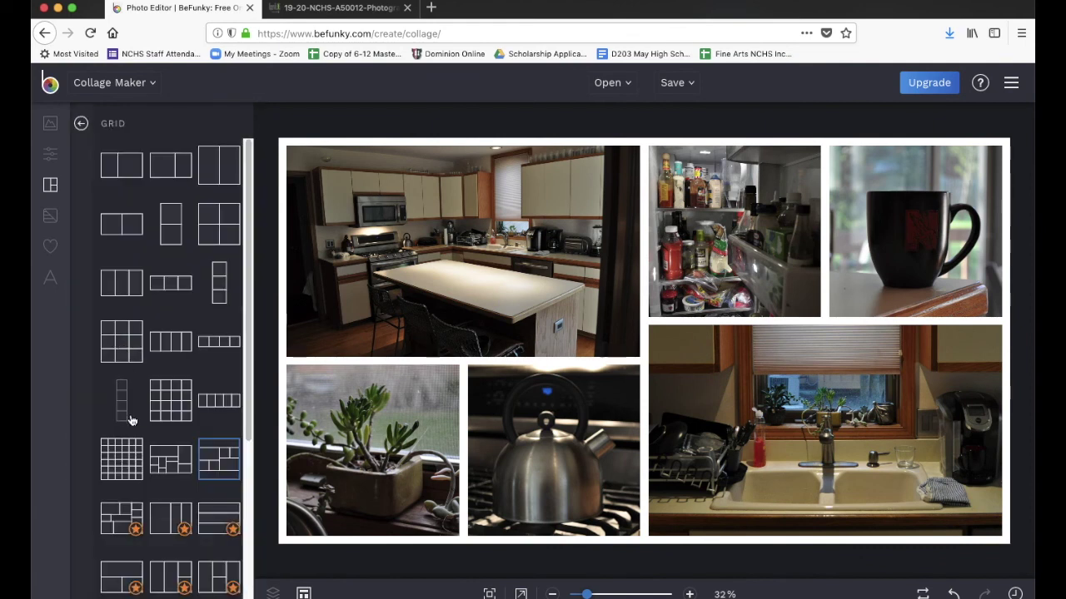
{"action": "scroll", "coordinate": [132, 416], "scroll_direction": "down", "scroll_amount": 3}
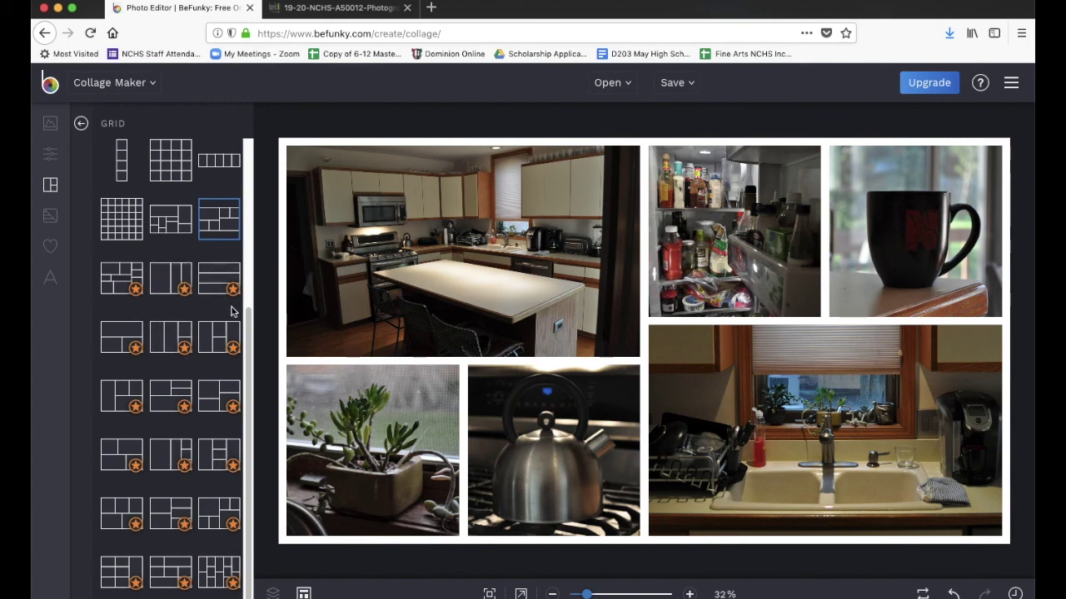
{"action": "scroll", "coordinate": [186, 192], "scroll_direction": "up", "scroll_amount": 2}
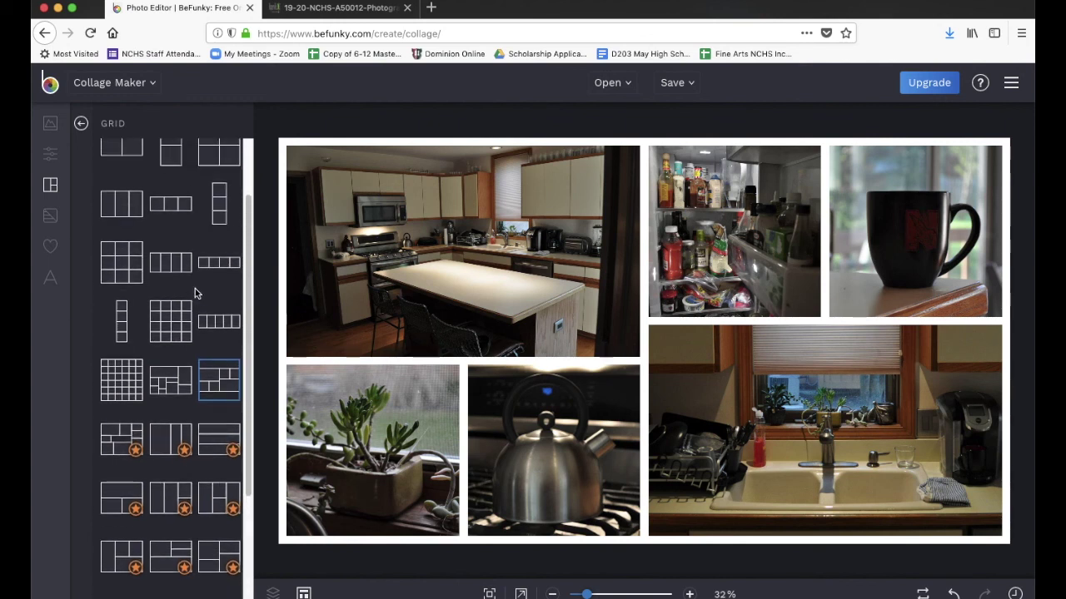
{"action": "left_click", "coordinate": [162, 370]}
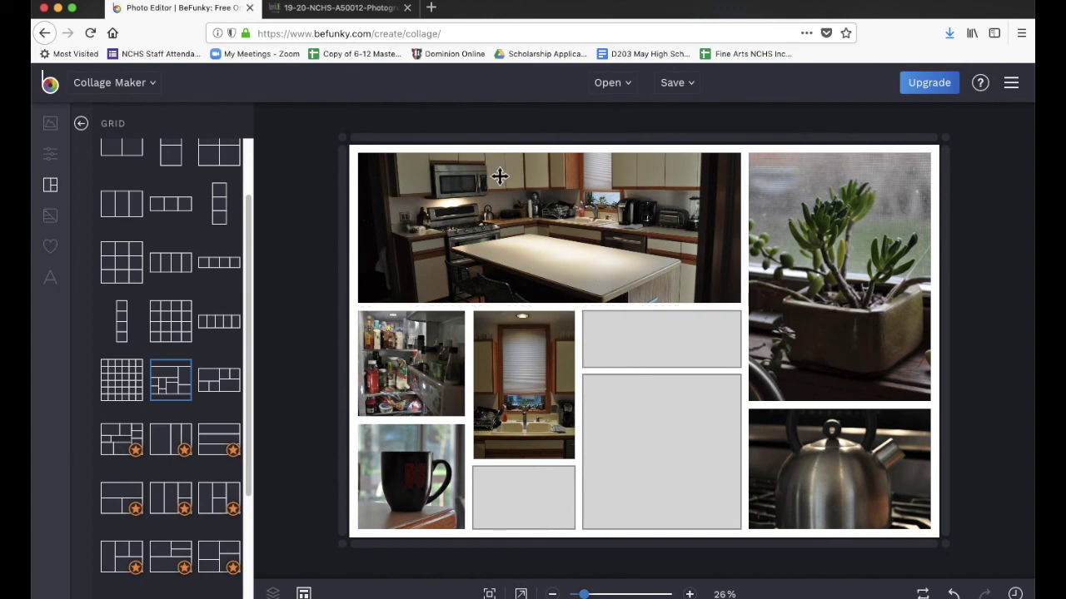
- Move the kitchen island photo from the wide upper cell to the large empty lower cell and bring back the imported photos
{"action": "left_click_drag", "start_coordinate": [543, 215], "coordinate": [647, 442]}
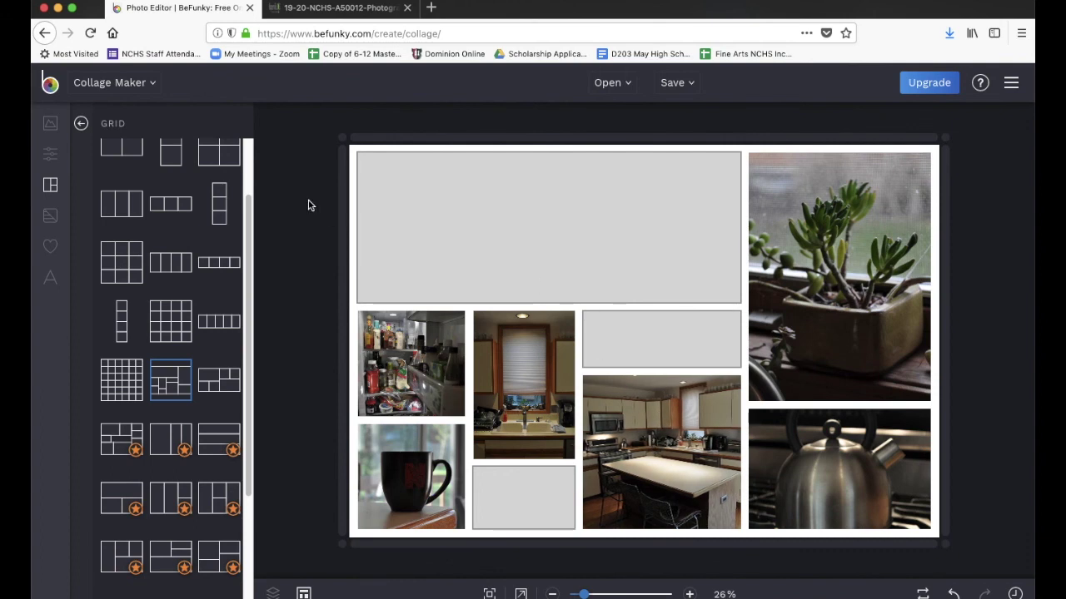
{"action": "left_click", "coordinate": [51, 123]}
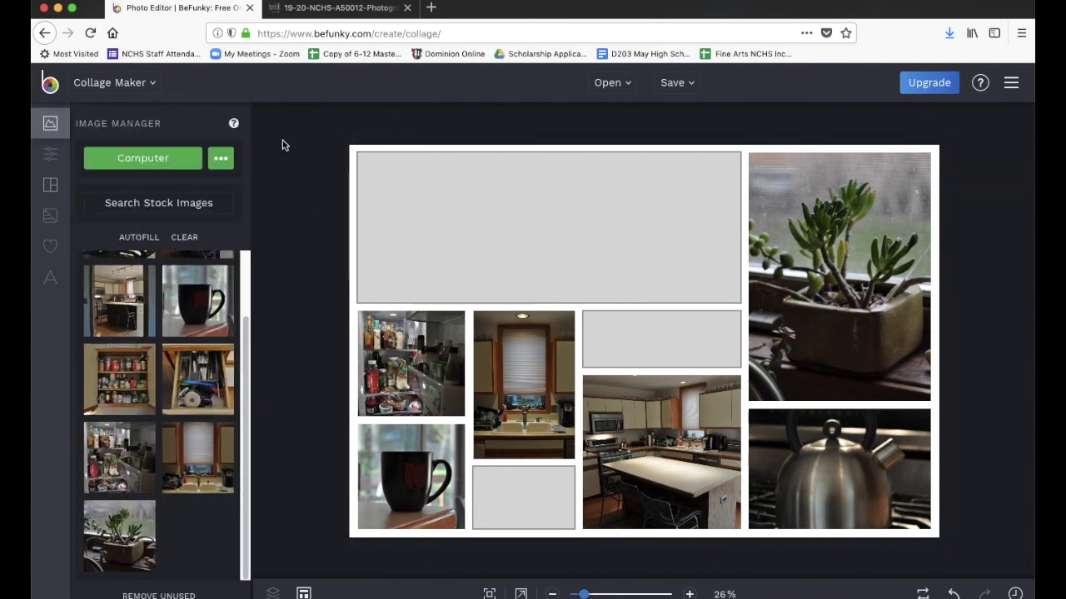